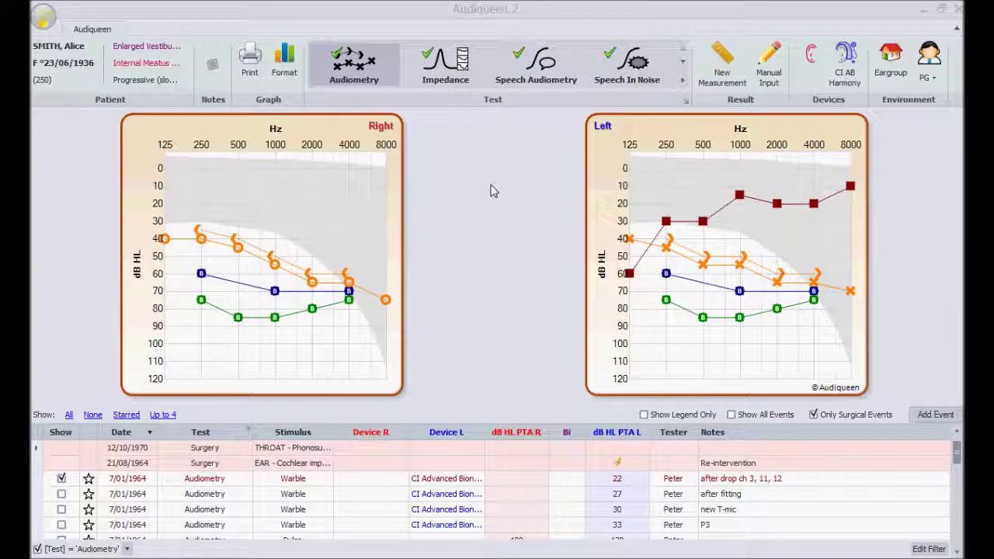
Open Test Management from the launcher arrow of the Test ribbon group
left_click(685, 102)
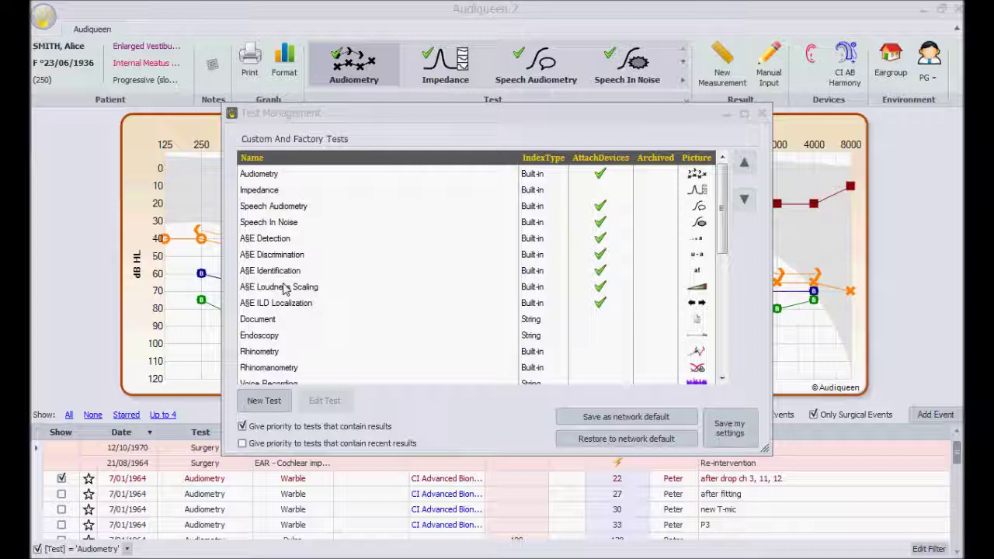
Create a new test named Voice with Text index type and device attachment off
left_click(266, 400)
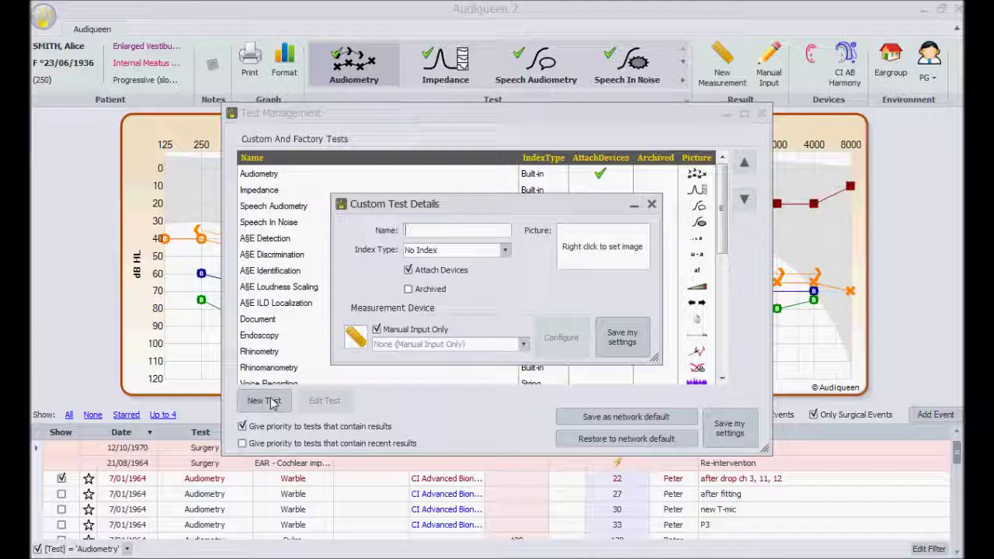
type("Voice")
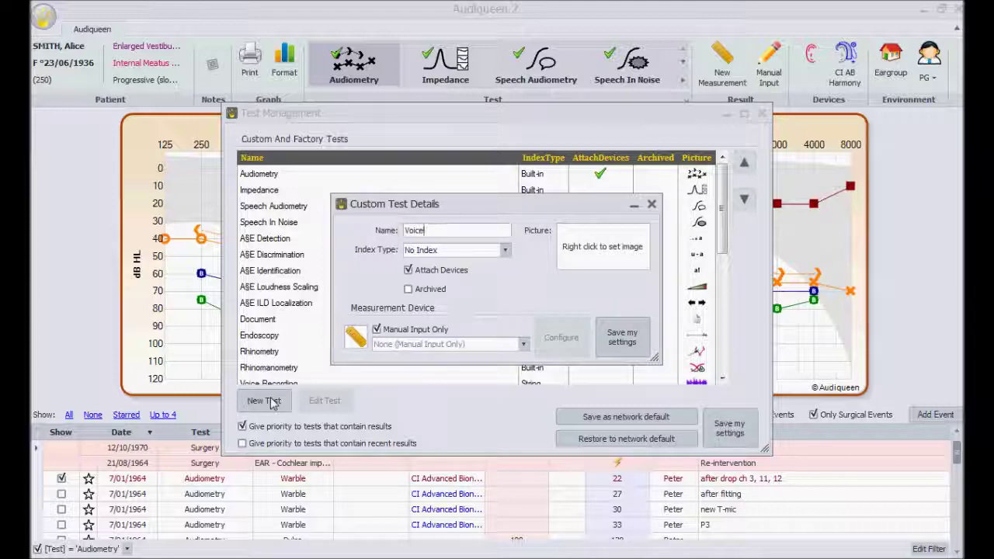
left_click(483, 249)
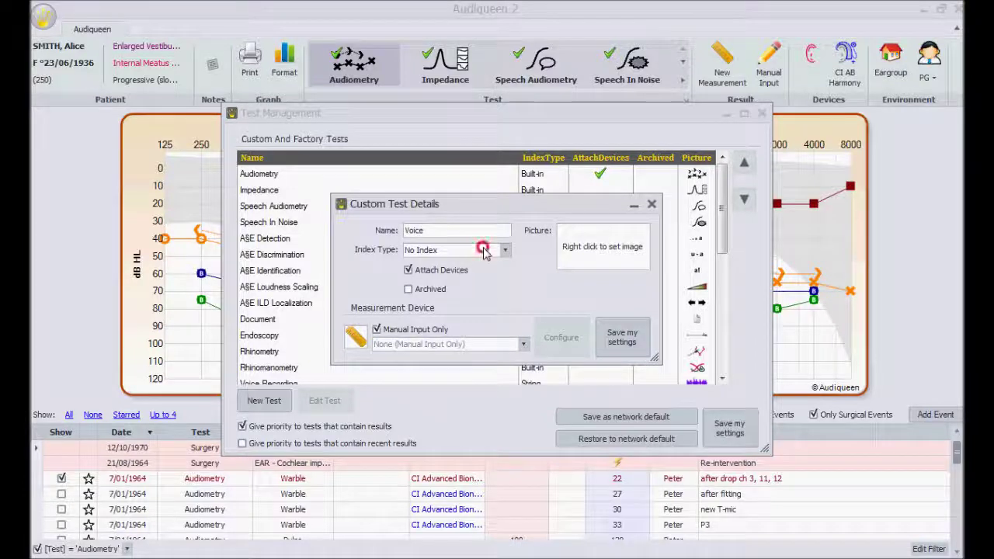
left_click(433, 298)
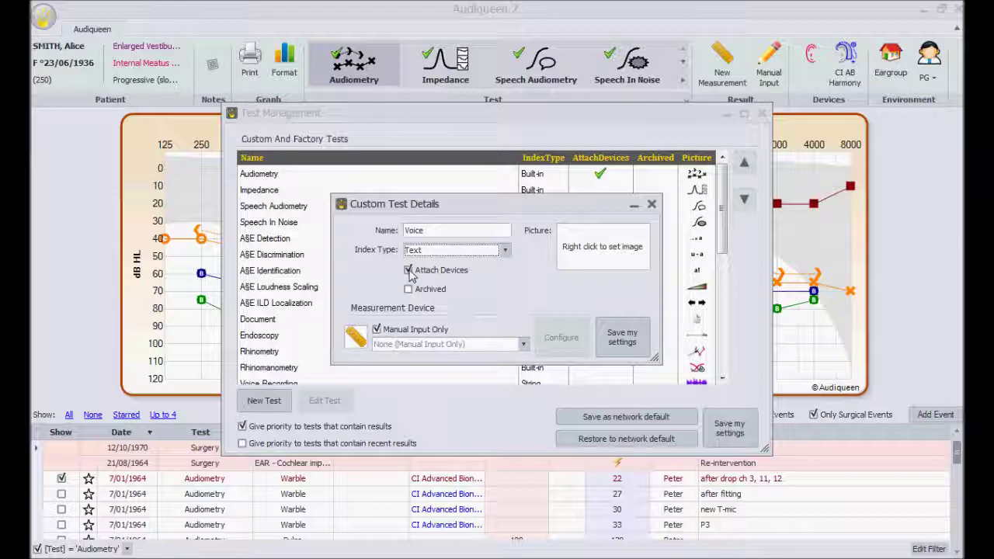
left_click(409, 272)
left_click(408, 271)
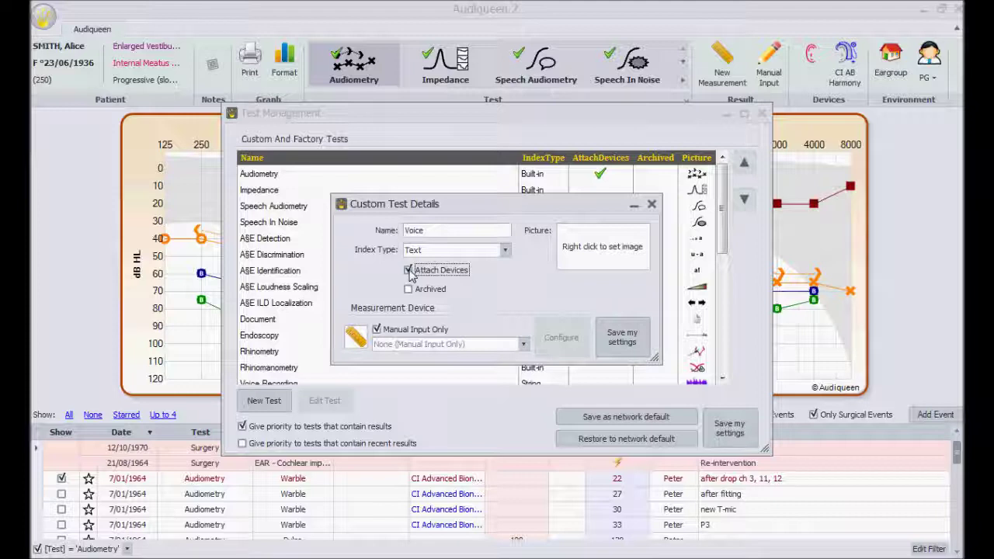
left_click(409, 270)
Load the purple waveform image as the Voice test's picture
right_click(597, 246)
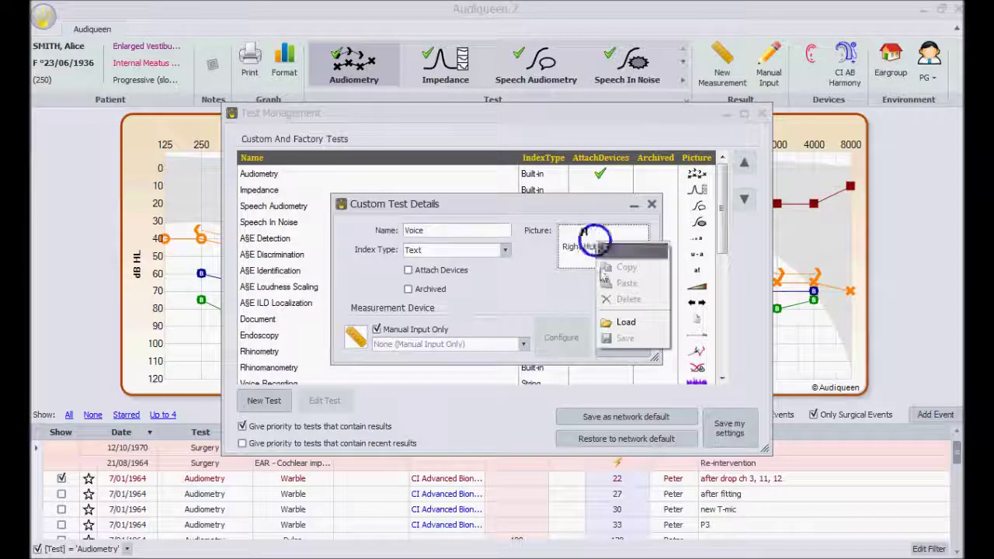
left_click(608, 325)
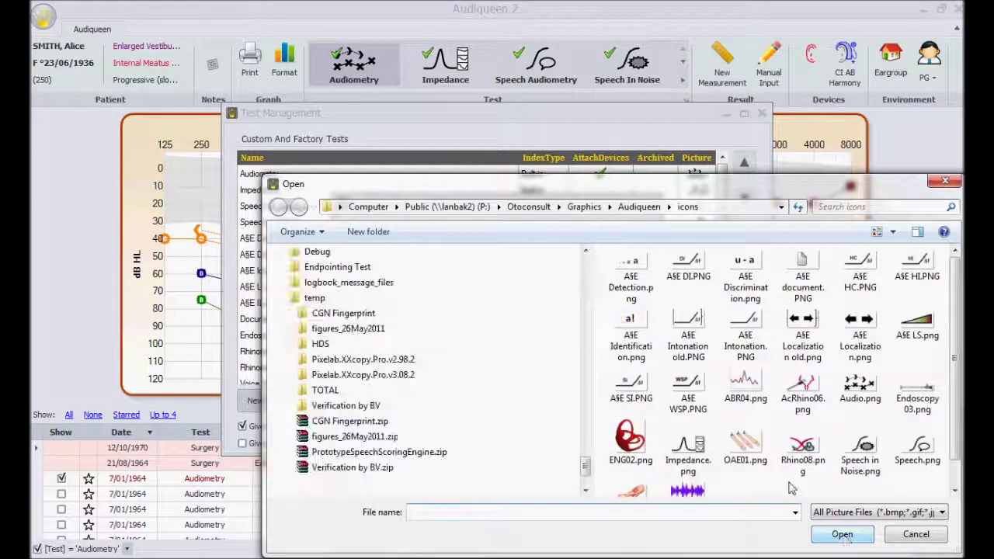
double_click(687, 488)
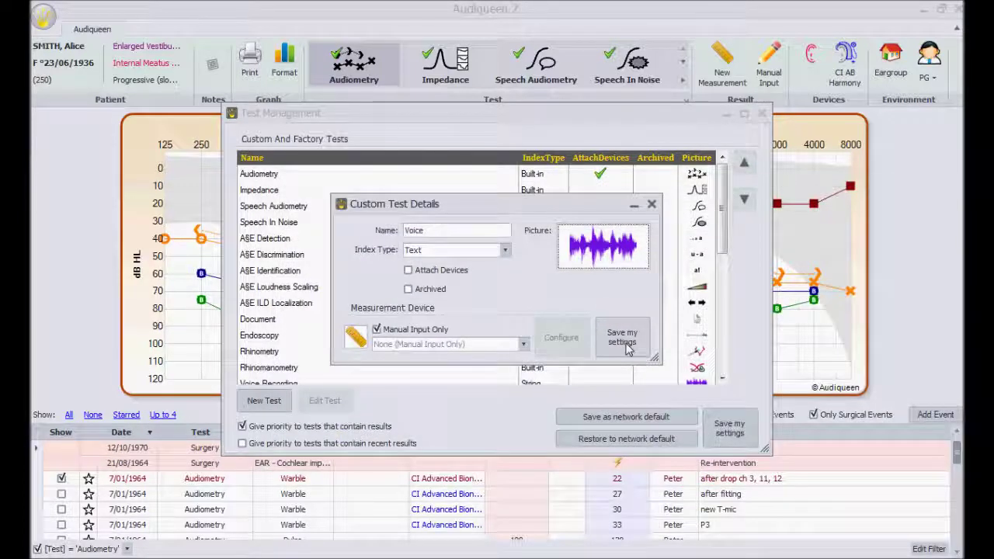
Save the Voice test, close Test Management, and expand the Test gallery to its end
left_click(627, 347)
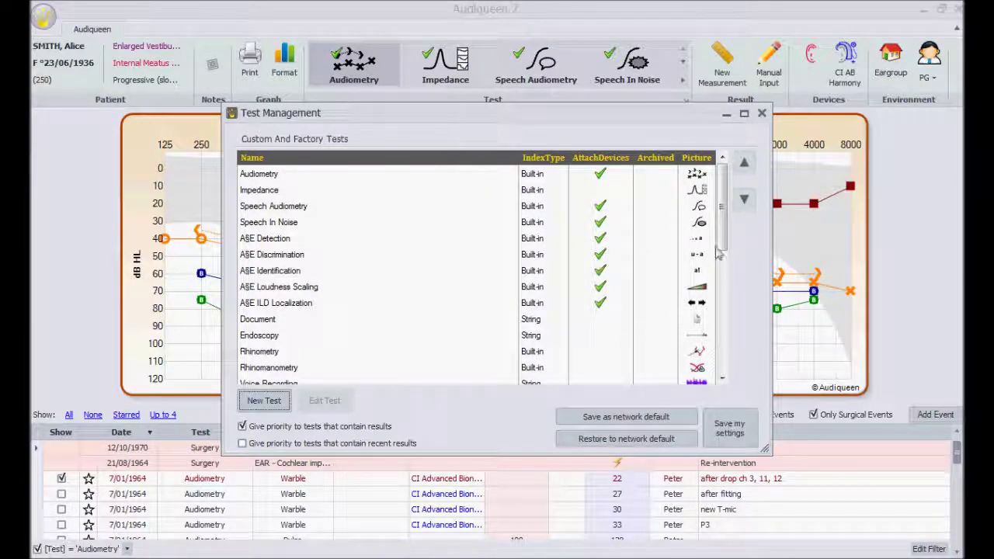
left_click_drag(724, 233, 705, 371)
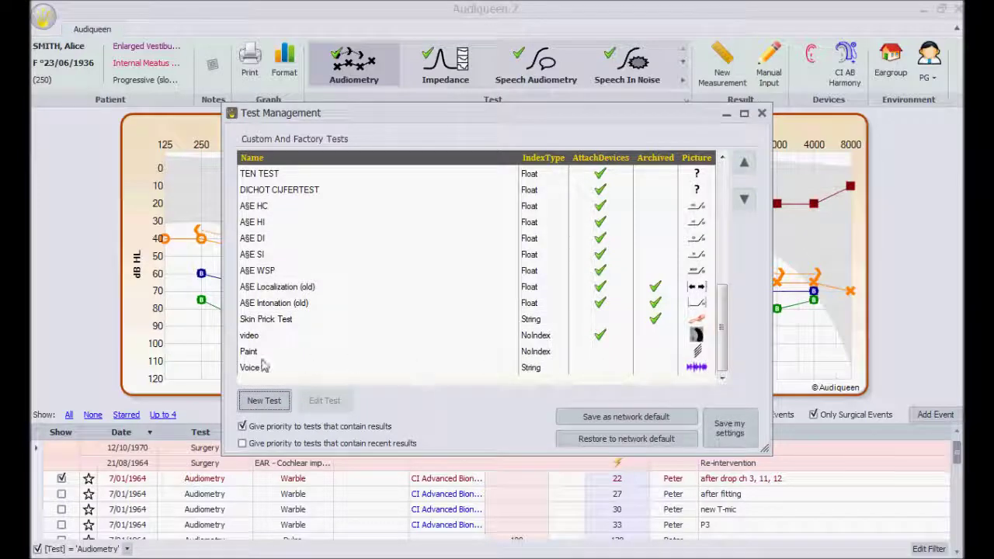
left_click(626, 416)
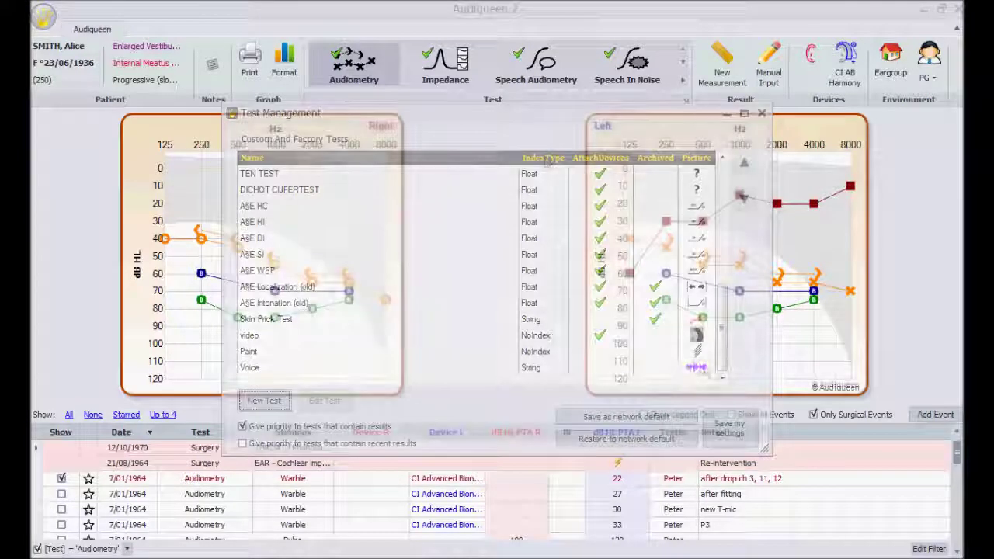
left_click(683, 80)
scroll(683, 79, "down", 5)
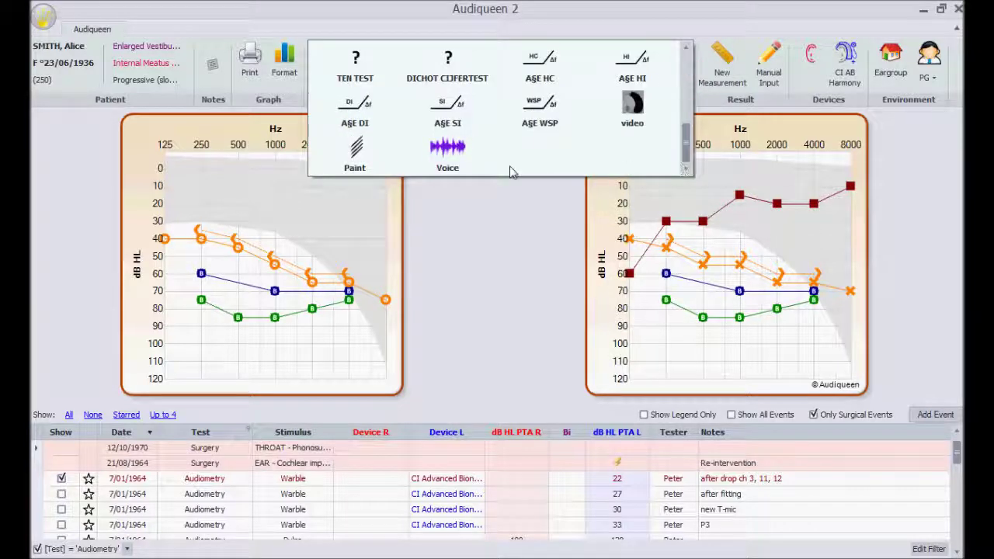
Start a manual Voice result with voice.wav as its data file
left_click(462, 162)
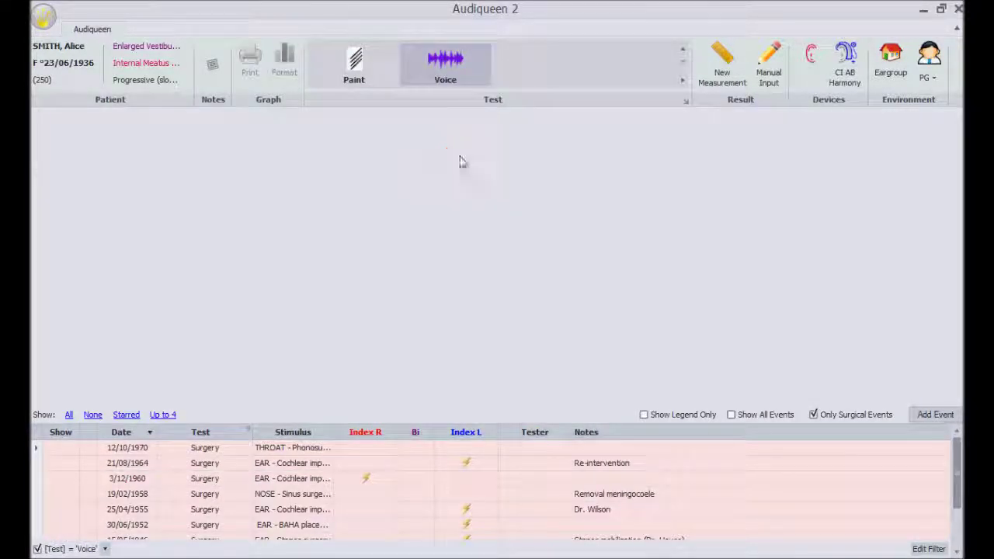
left_click(766, 68)
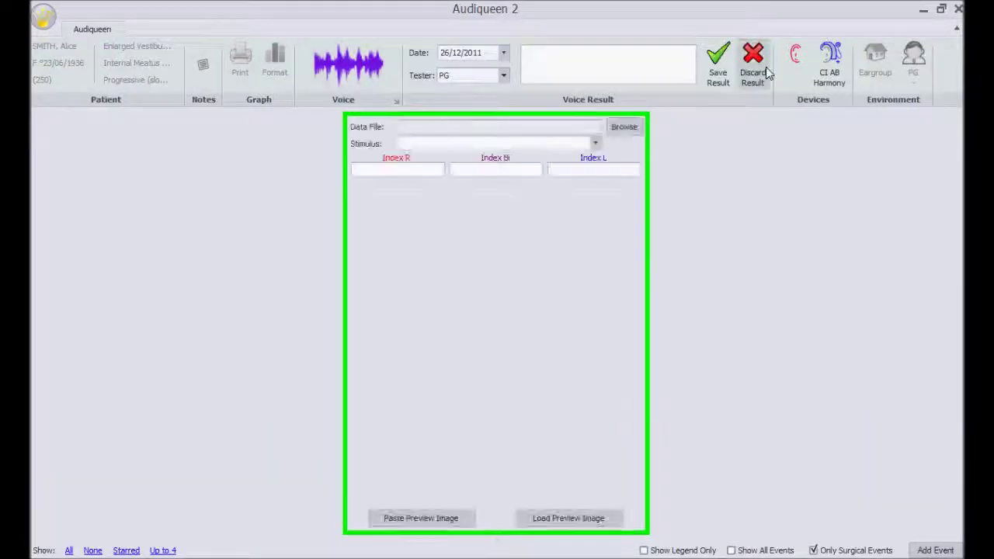
left_click(622, 128)
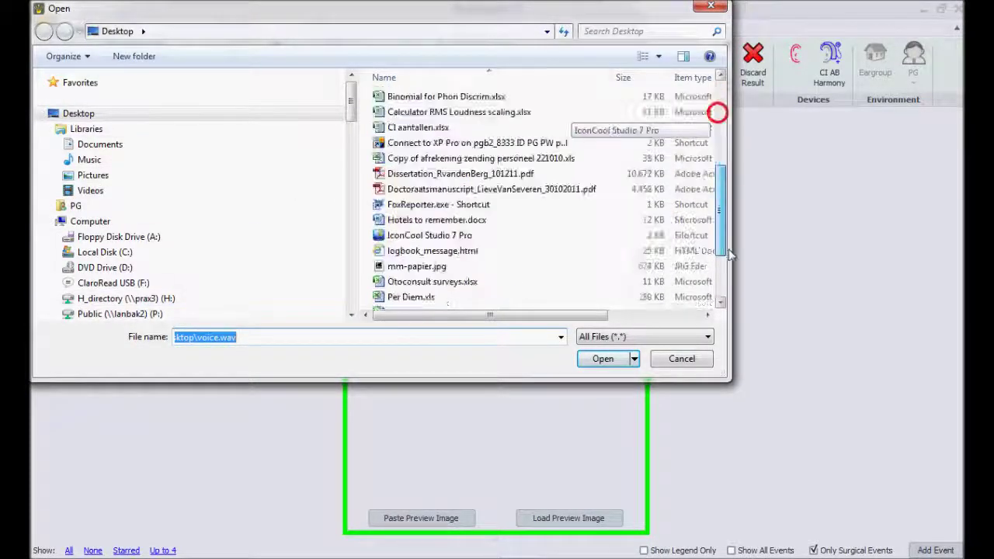
left_click_drag(721, 118, 721, 250)
left_click(494, 301)
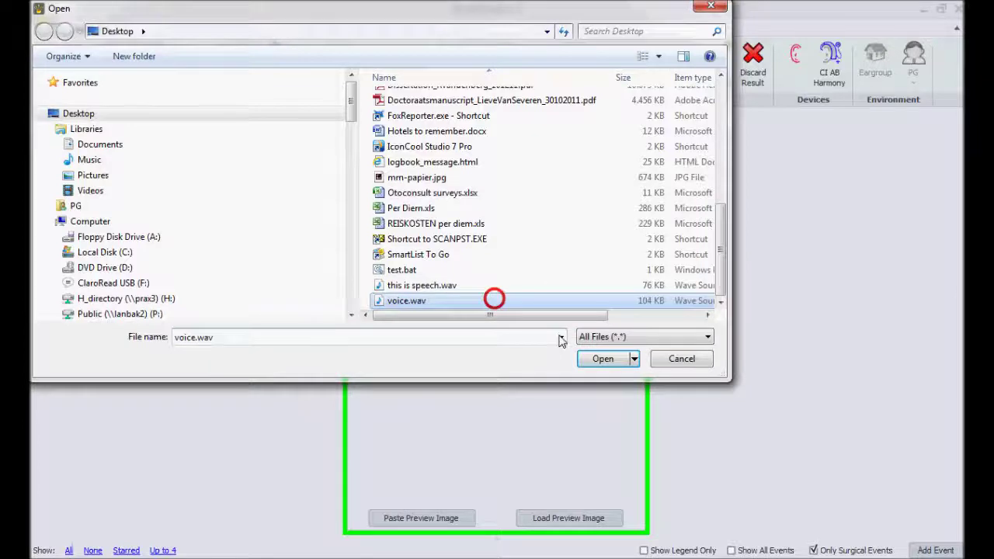
left_click(603, 359)
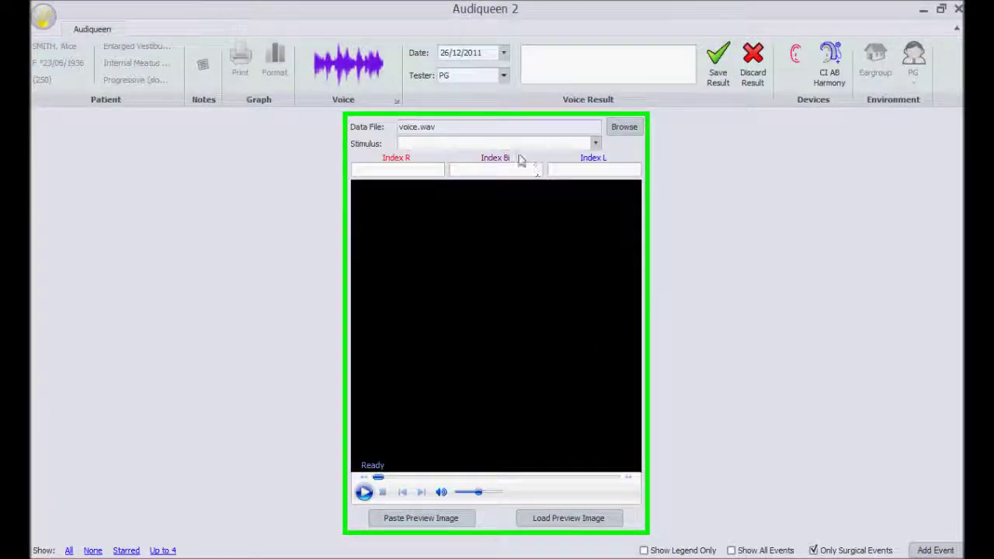
Enter stimulus 'artificial voice' and bilateral index 'healthy'
left_click(564, 142)
type("a")
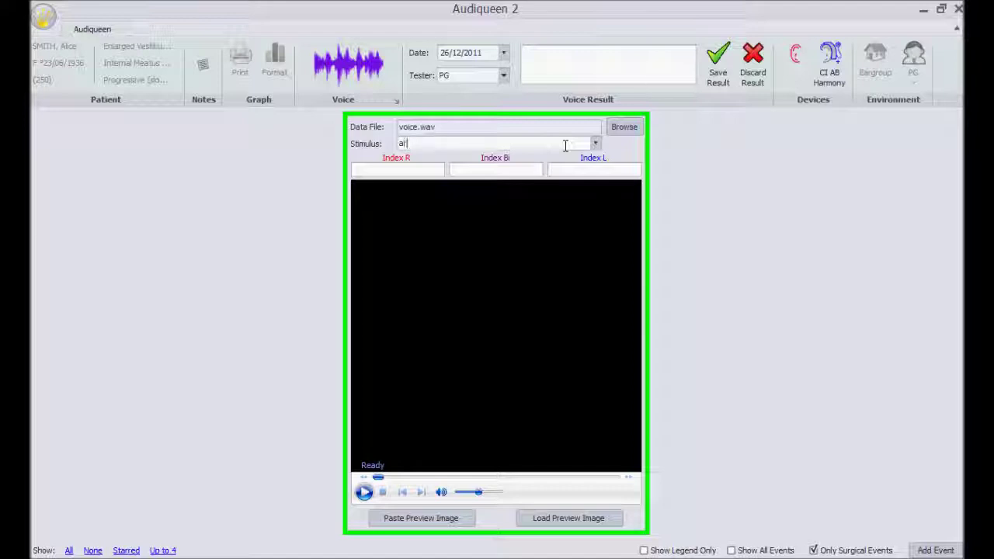
type("tificial voice")
left_click(520, 170)
type("deelt")
type("healty")
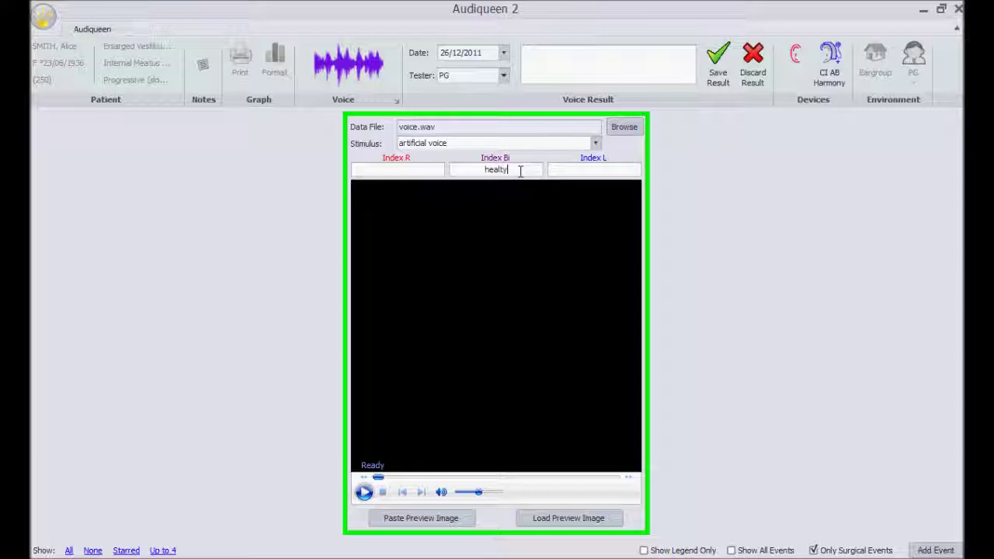
key("BackSpace")
type("hy")
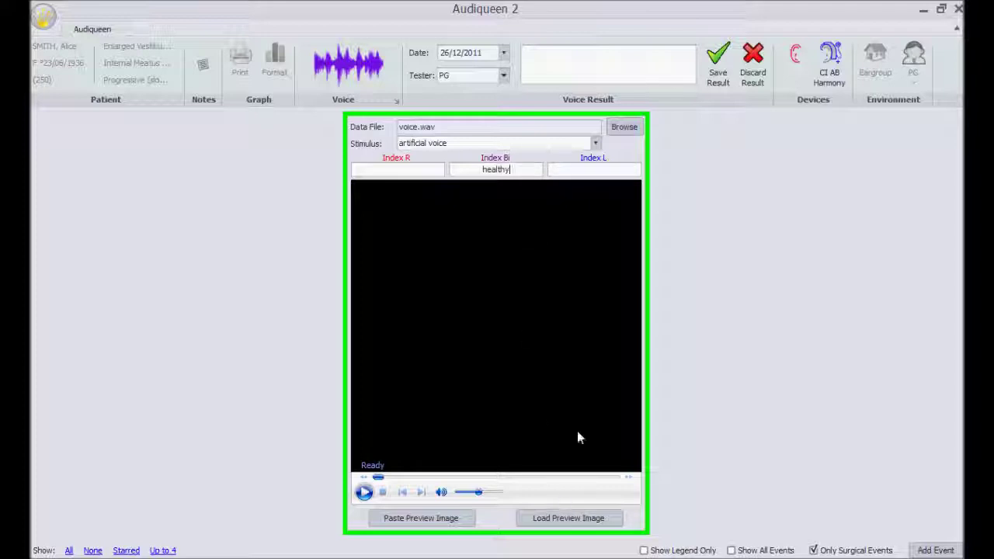
Save the Voice result and play back its recording
left_click(718, 64)
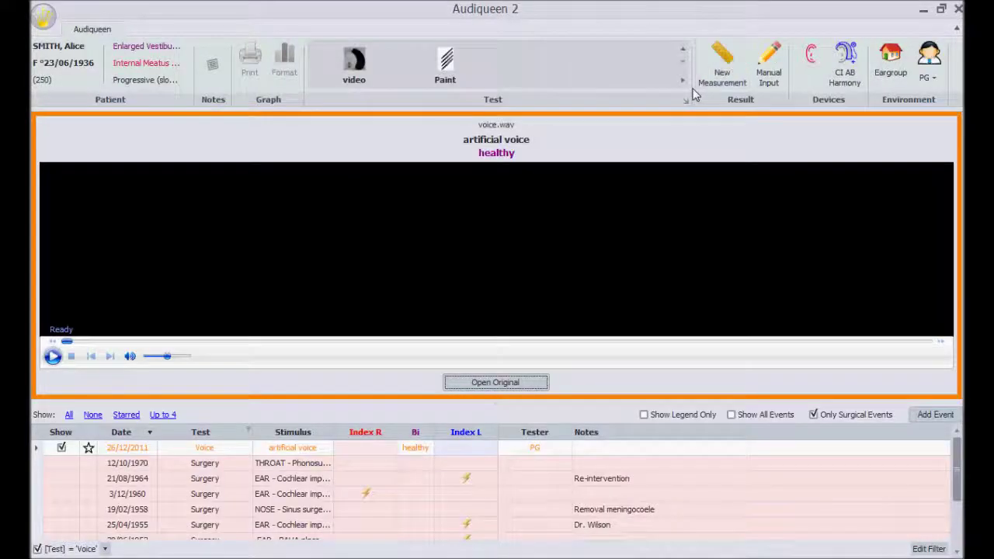
left_click(53, 357)
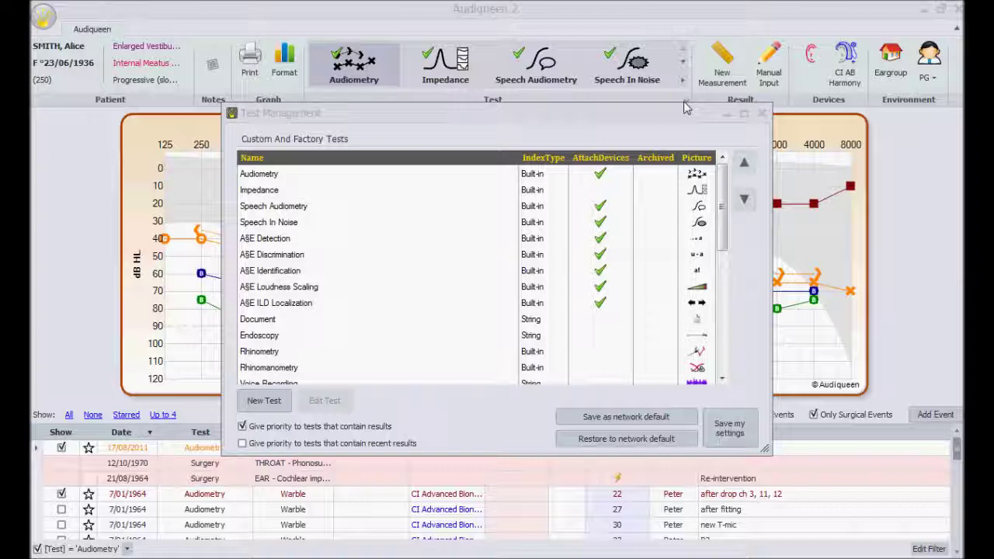
Switch the Paint test from manual-only input to the Audiqueen Easy File Fetcher device
left_click_drag(719, 201, 716, 345)
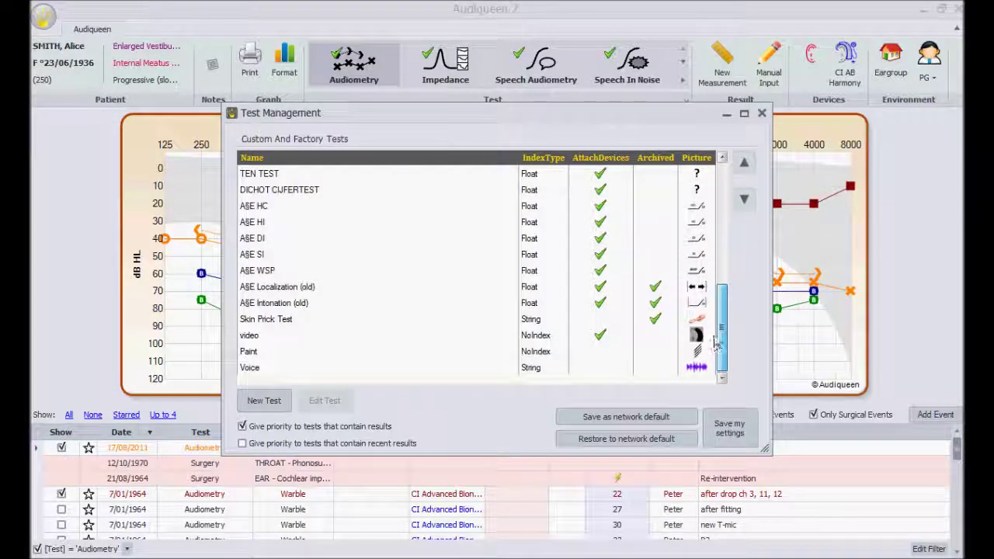
left_click(251, 351)
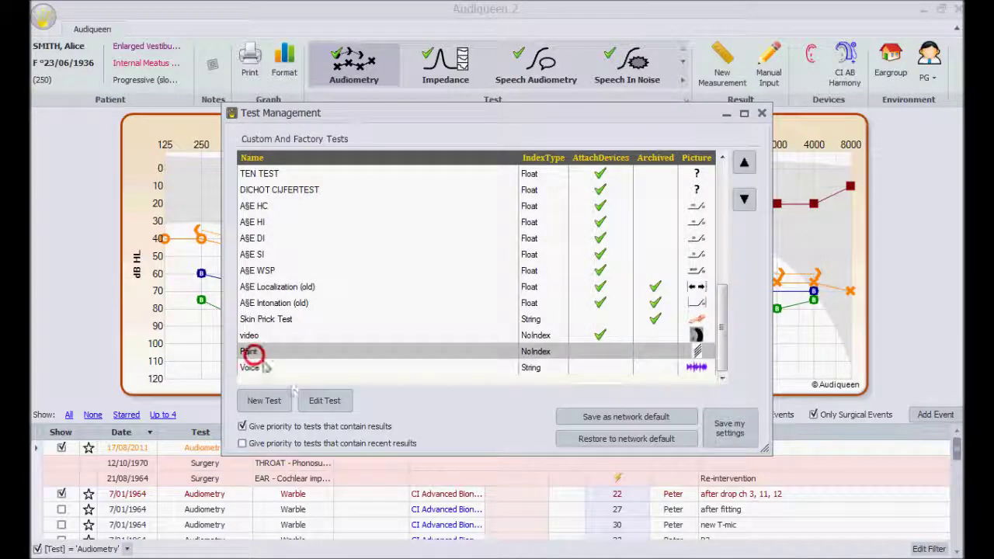
left_click(315, 406)
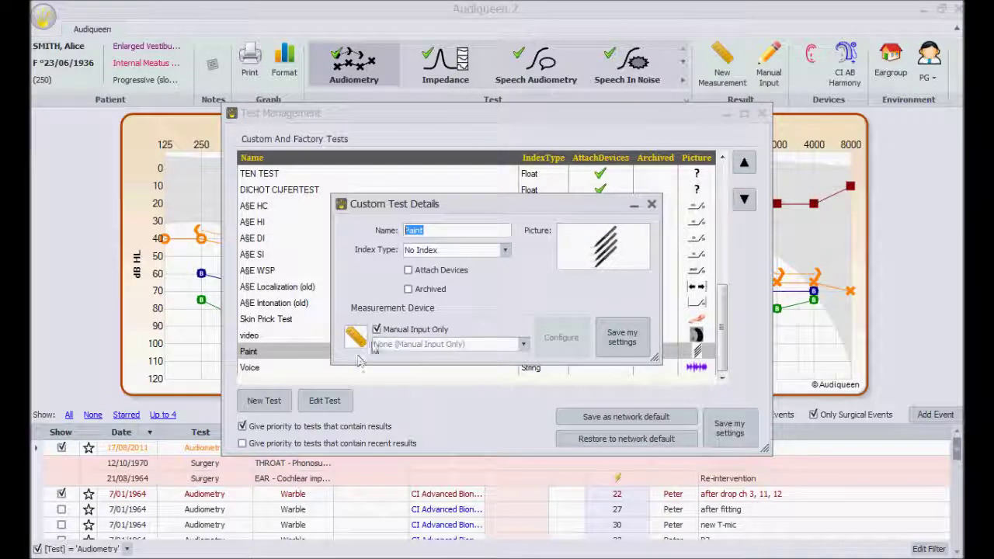
left_click(377, 330)
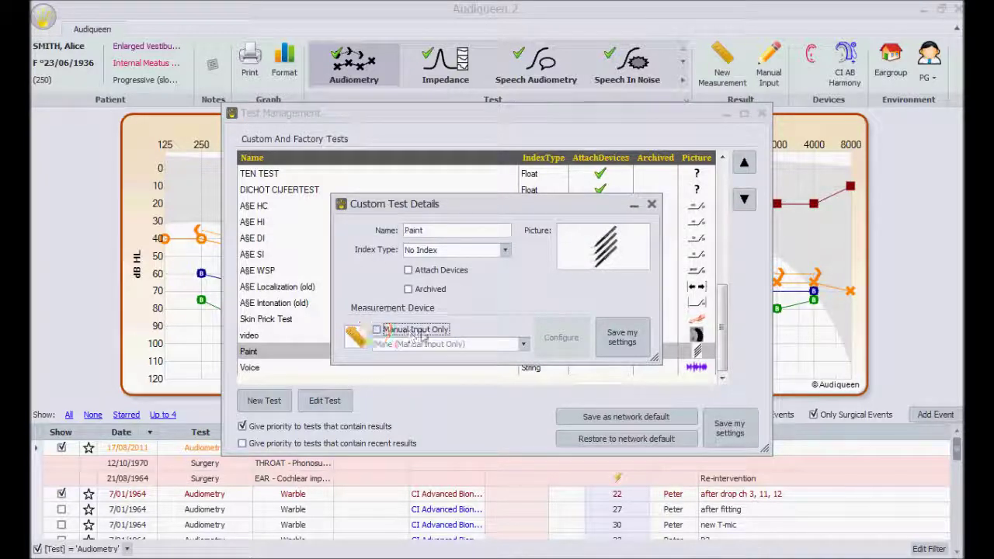
left_click(522, 343)
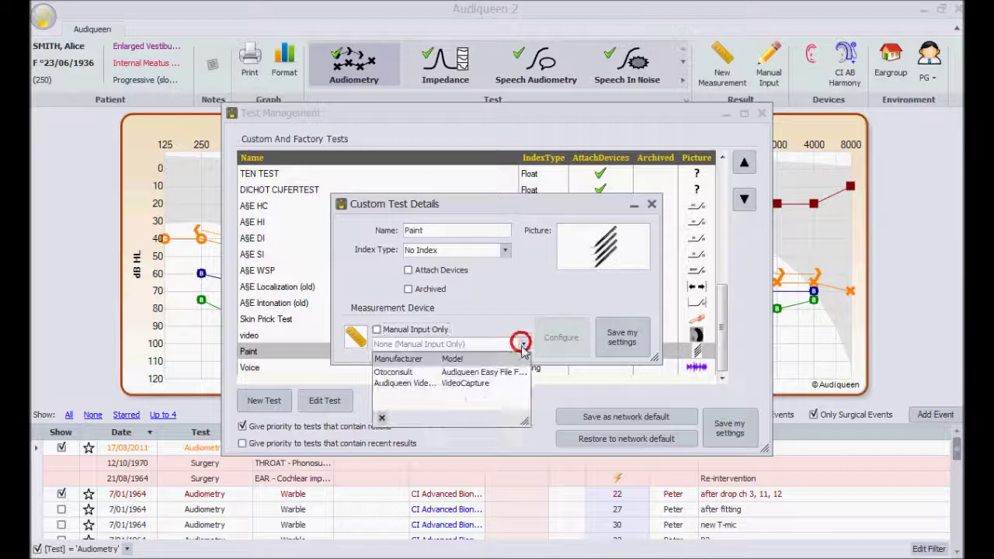
left_click(508, 372)
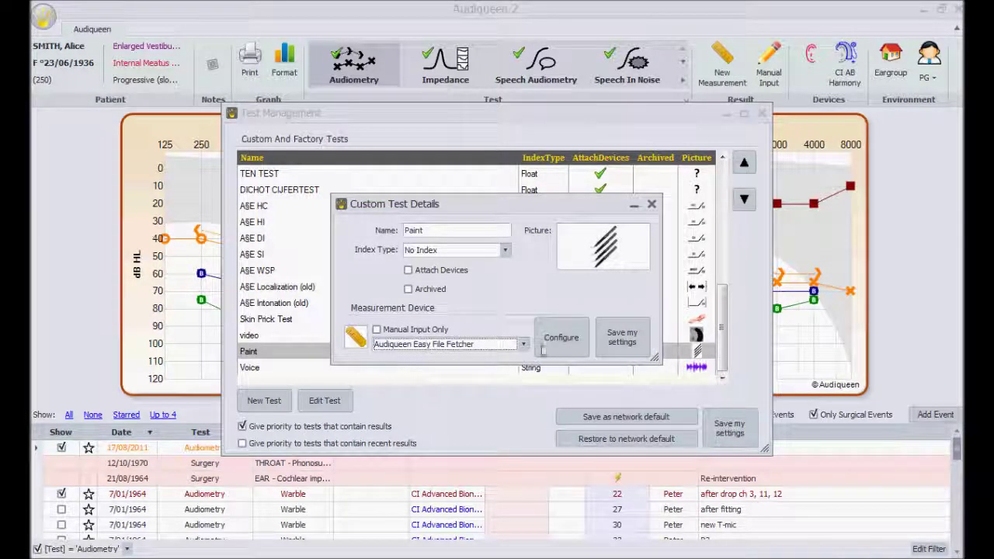
left_click(549, 349)
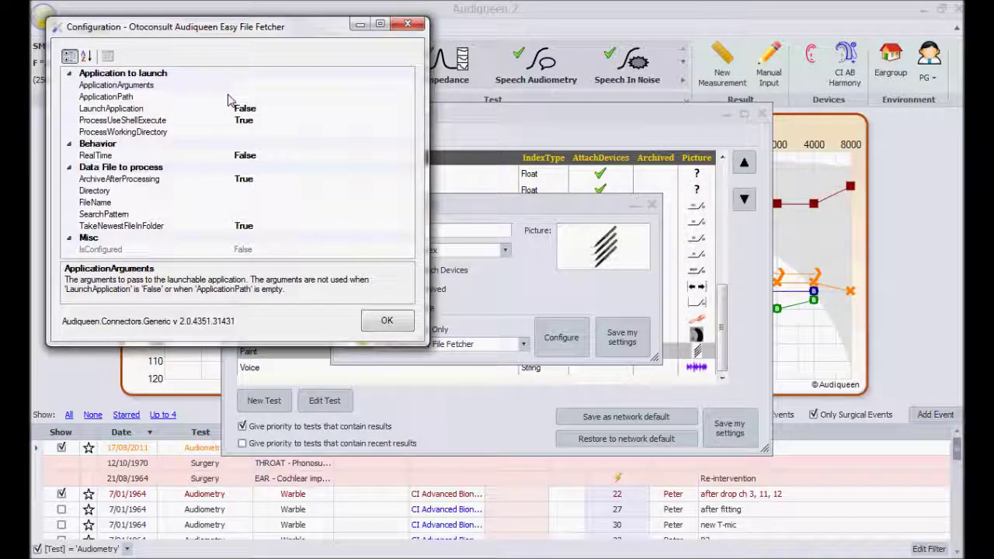
Set the file fetcher to launch mspaint.exe and read results from the PaintResults folder
left_click(265, 97)
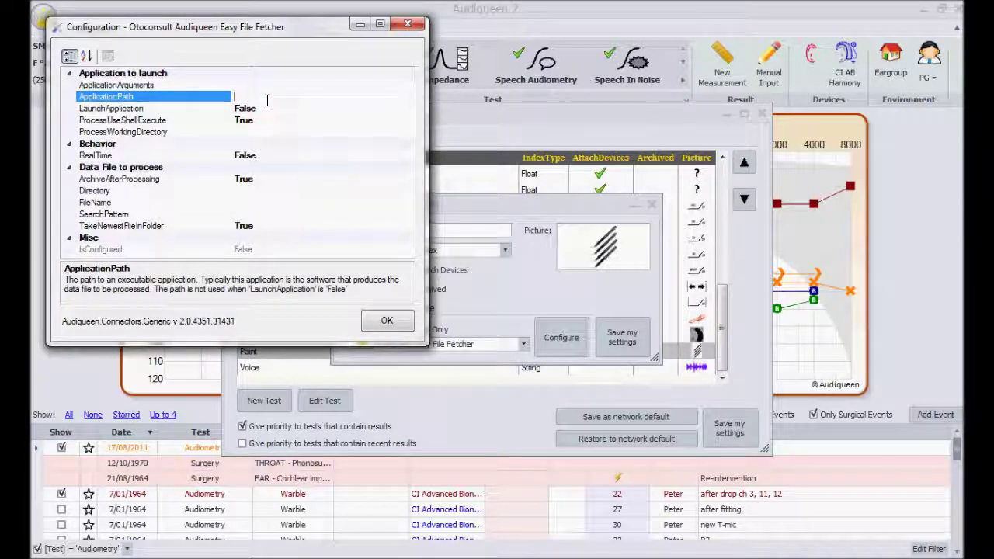
type("c:\\windows\\System32\\mspaint.exe")
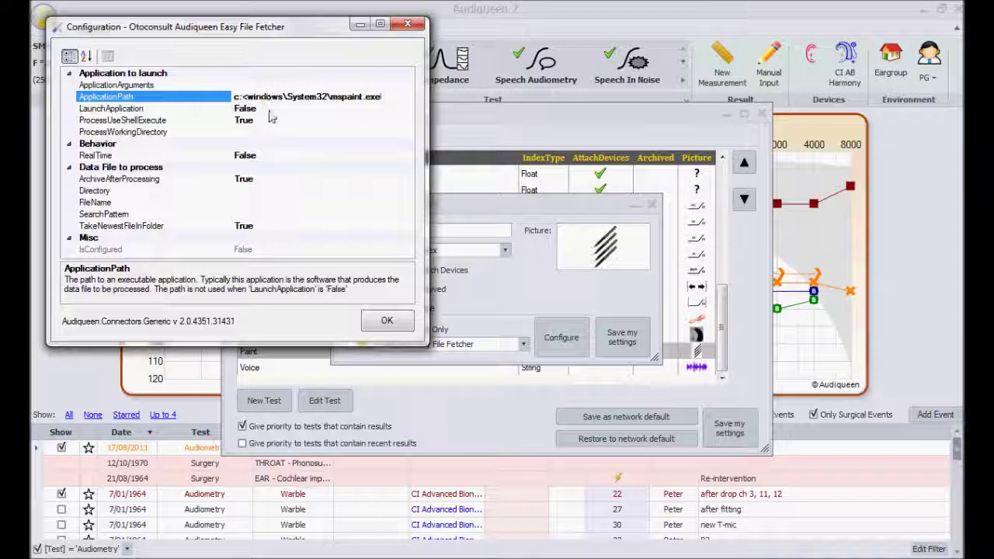
double_click(268, 110)
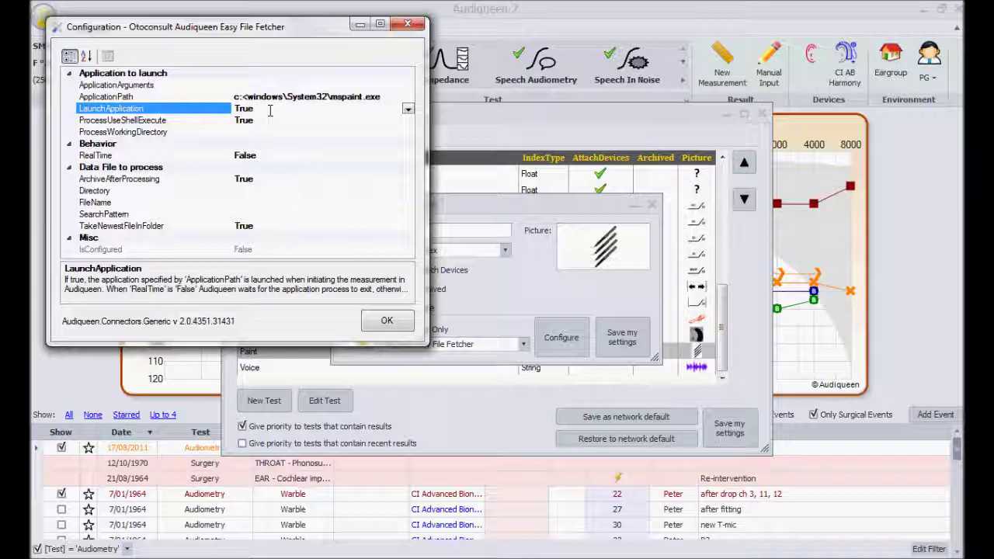
left_click(268, 191)
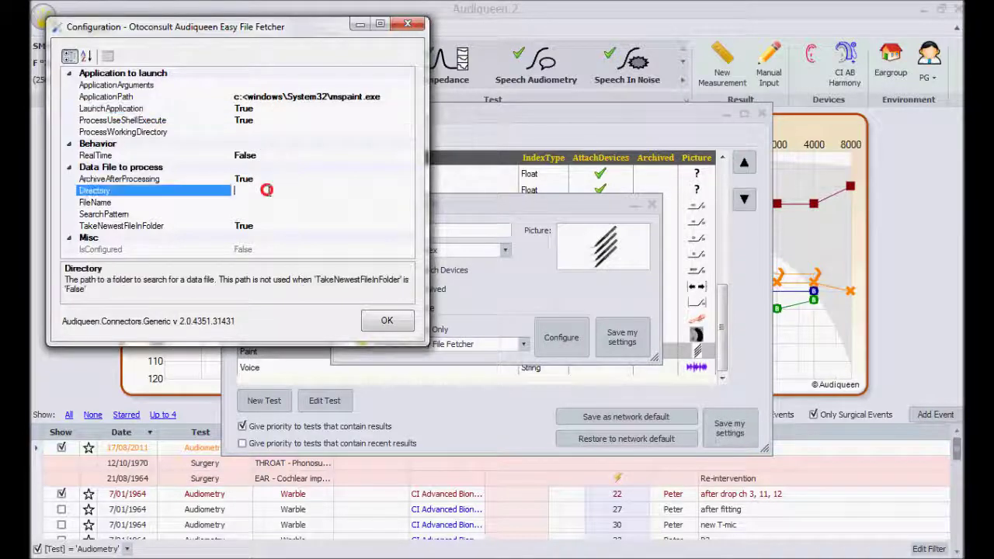
type("c:\\U")
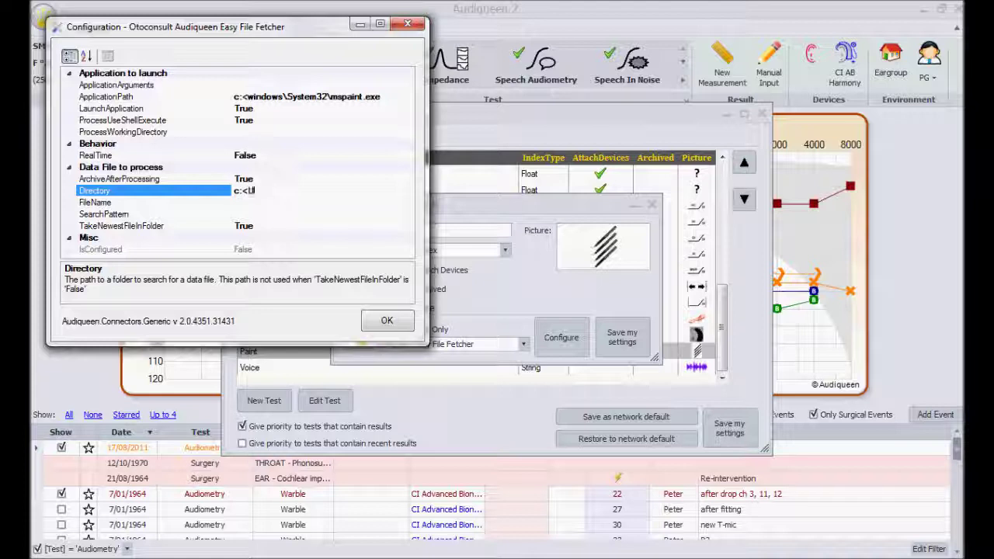
type("sers\\All ")
type("Users\\PaintResults")
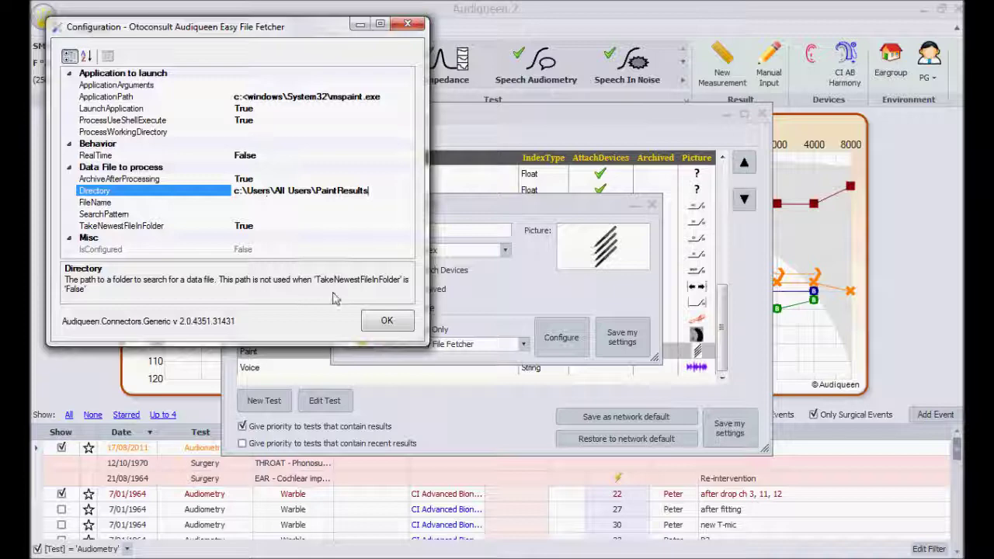
left_click(381, 321)
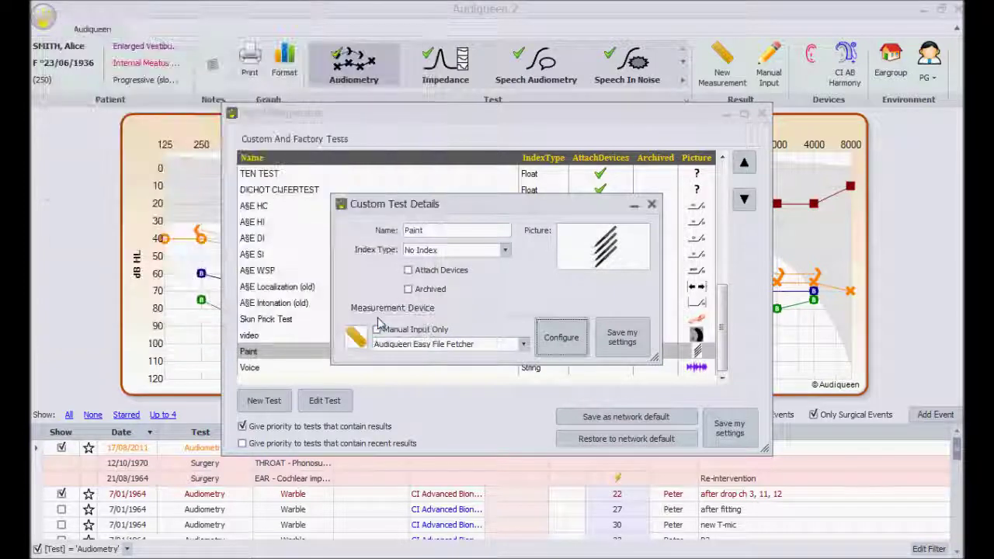
Save the Paint test settings and make Paint the active test
left_click(620, 353)
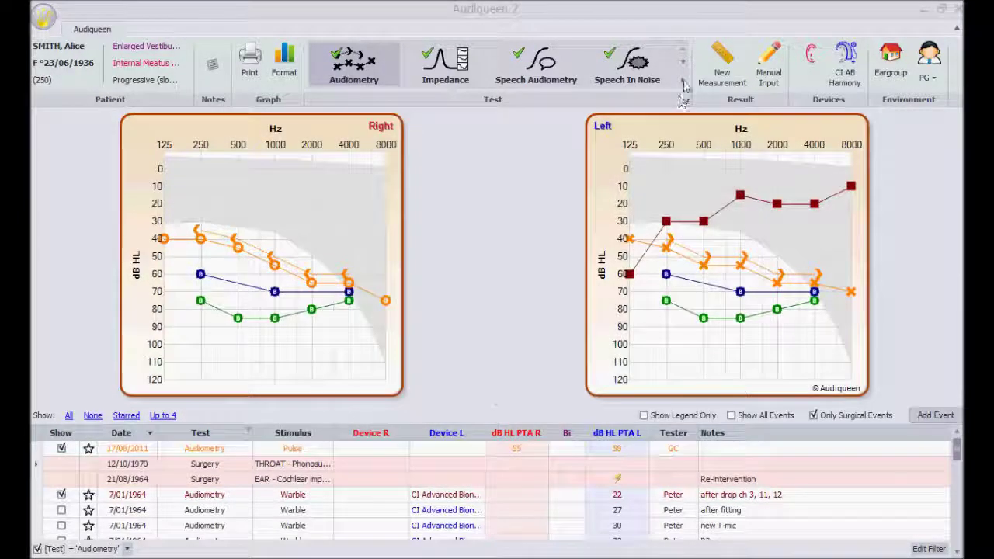
left_click(683, 79)
scroll(681, 80, "down", 3)
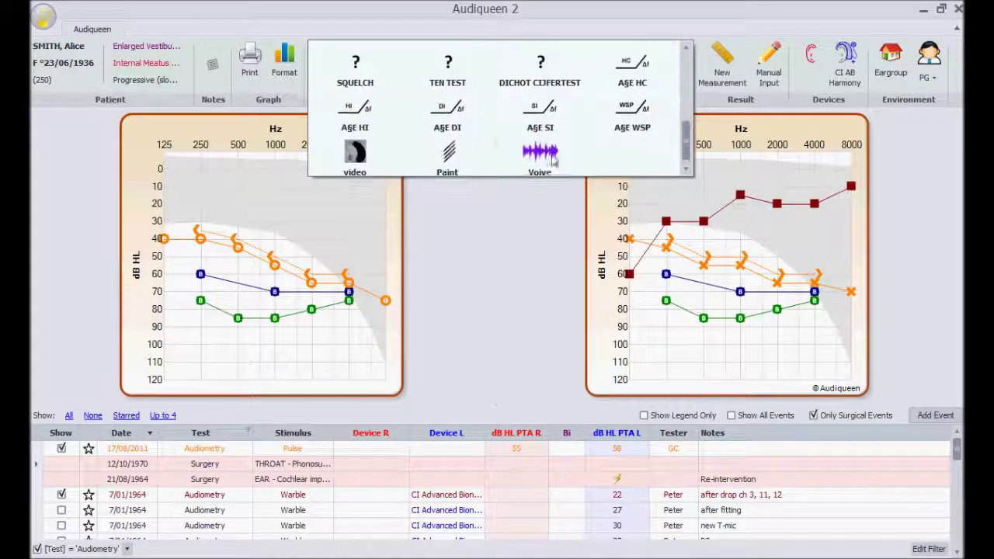
left_click(444, 162)
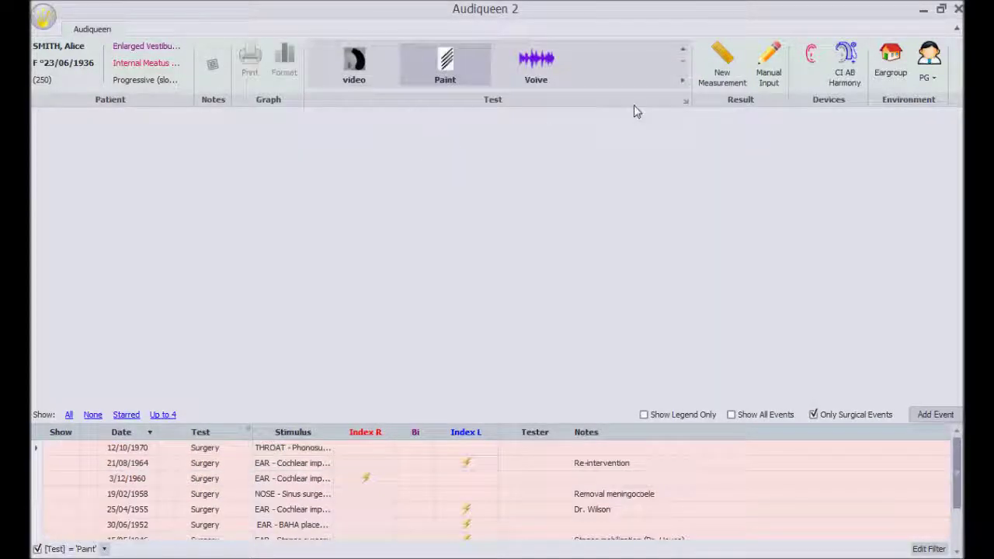
Launch Paint via New Measurement and draw the black outline with a thick pencil
left_click(722, 70)
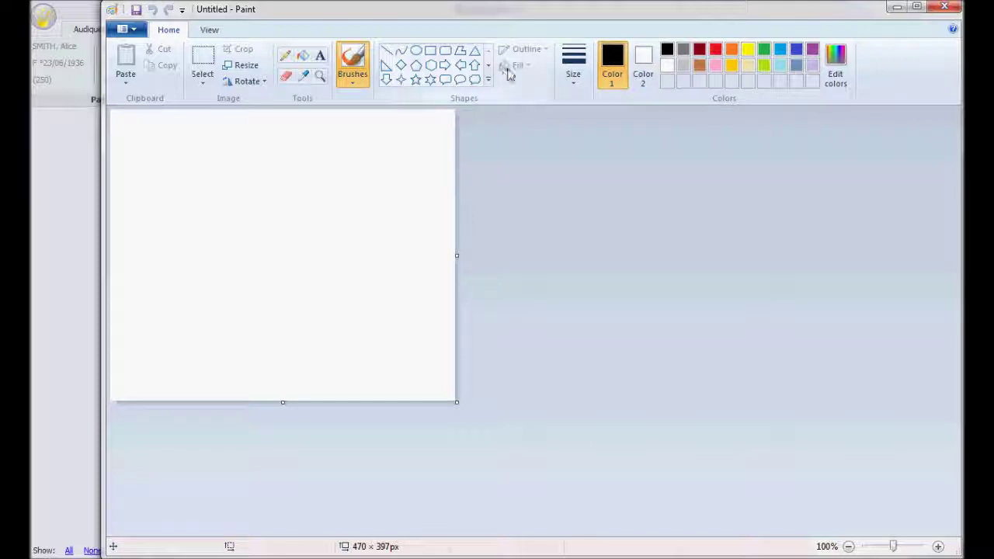
left_click(285, 55)
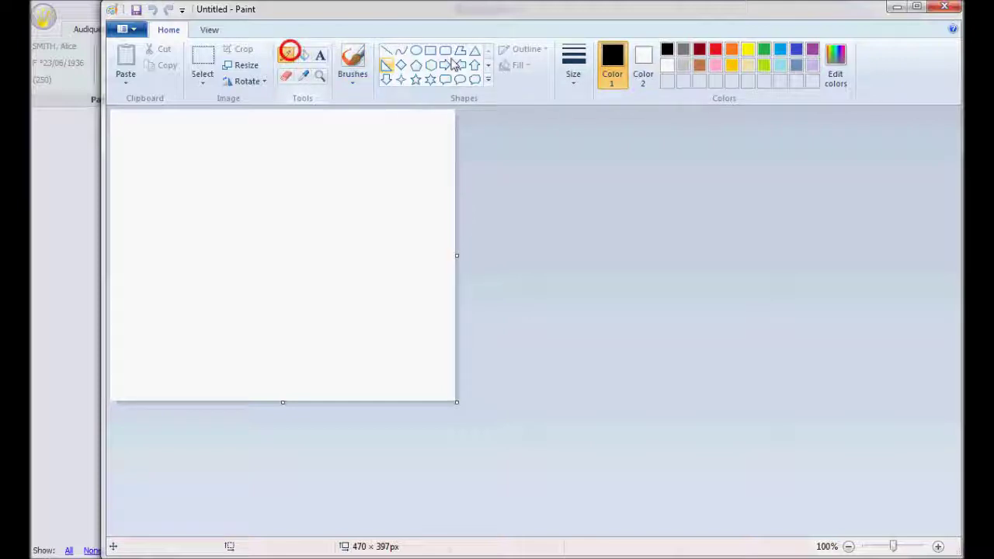
left_click(573, 58)
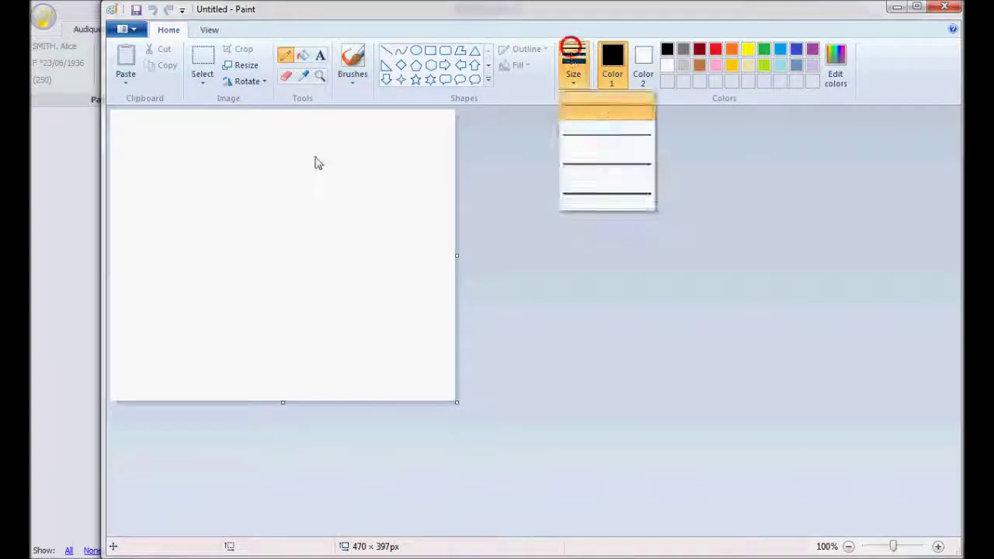
left_click(585, 165)
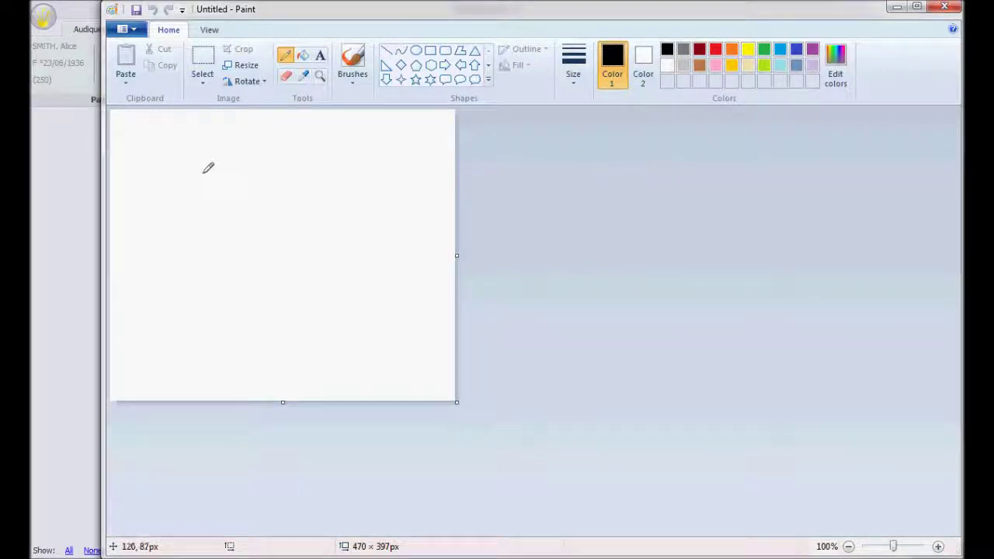
mouse_move(204, 171)
left_mouse_down()
mouse_move(156, 276)
mouse_move(200, 295)
mouse_move(363, 201)
mouse_move(379, 220)
left_mouse_up()
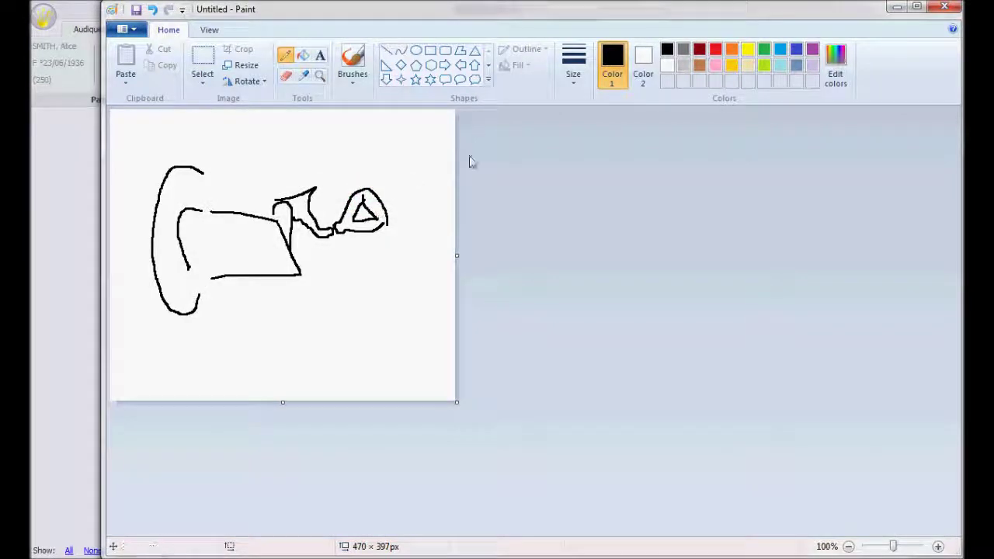
Mark a spot on the sketch with a red circle and arrow
left_click(716, 49)
mouse_move(327, 224)
left_mouse_down()
mouse_move(333, 235)
mouse_move(329, 224)
left_mouse_up()
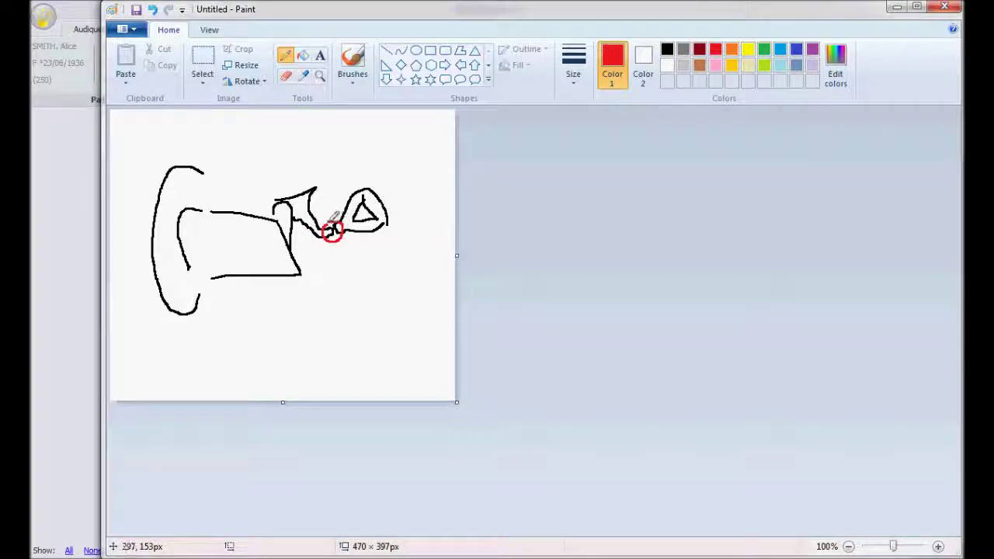
left_click_drag(335, 191, 334, 214)
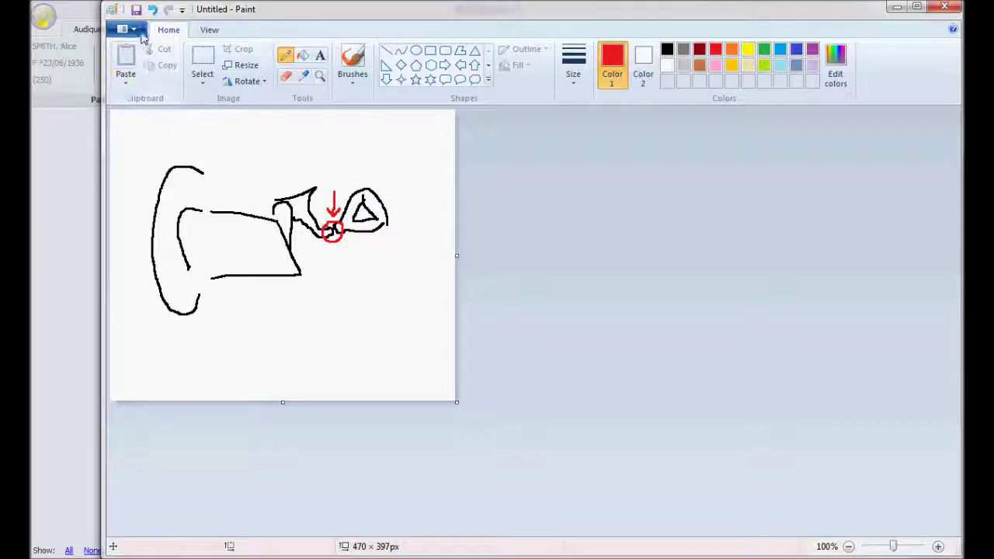
Save the drawing as PNG 'Incudostapedial necrosis' in the PaintResults folder
left_click(136, 33)
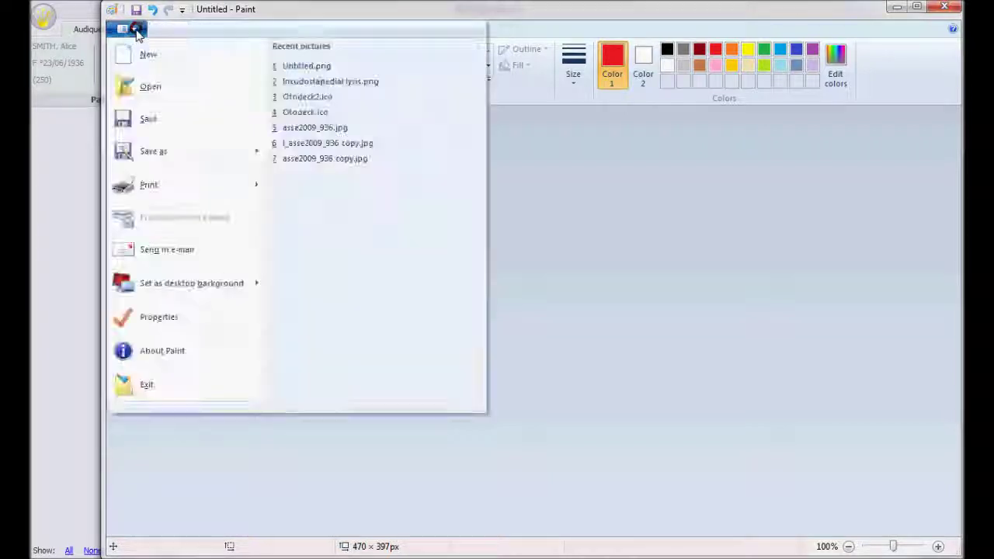
left_click(156, 151)
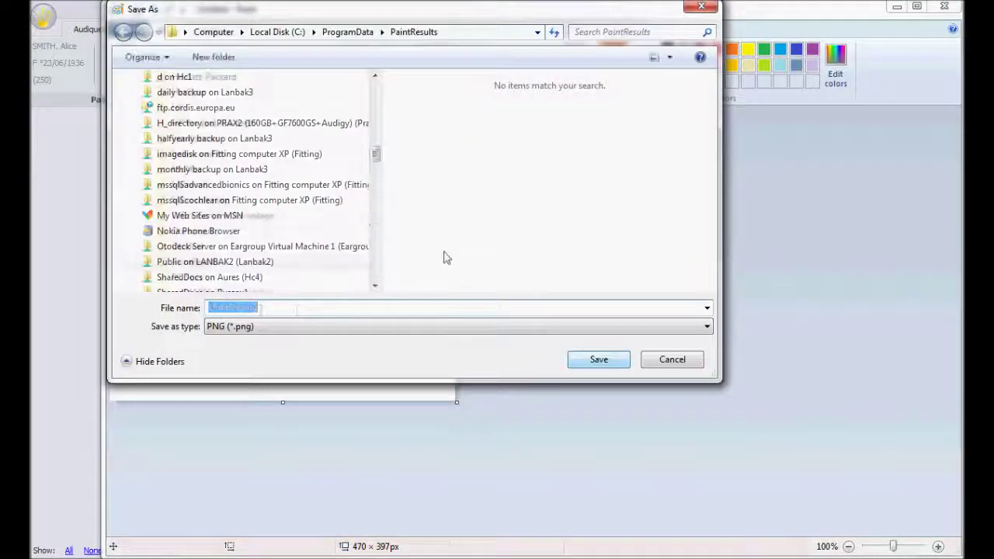
left_click(293, 309)
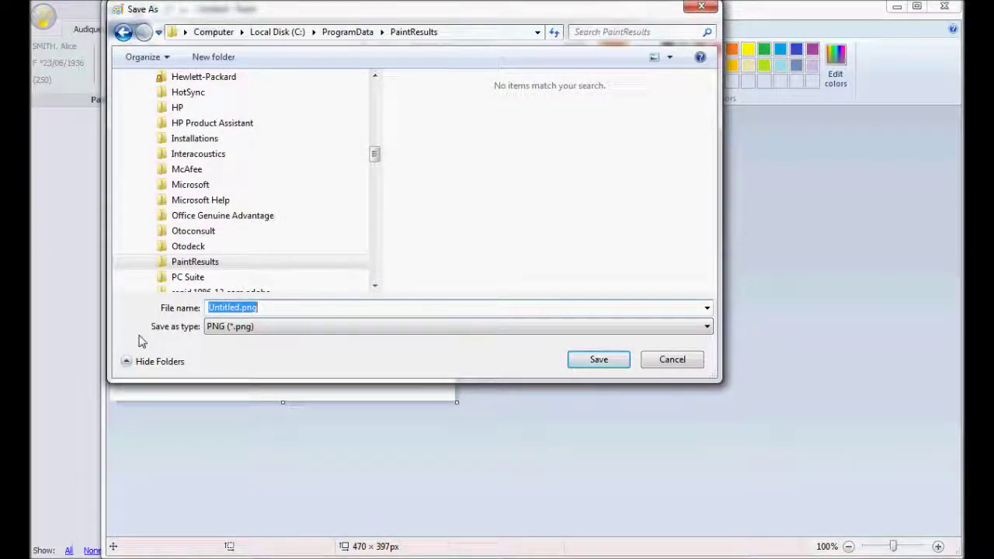
key("BackSpace")
type("Incudosta")
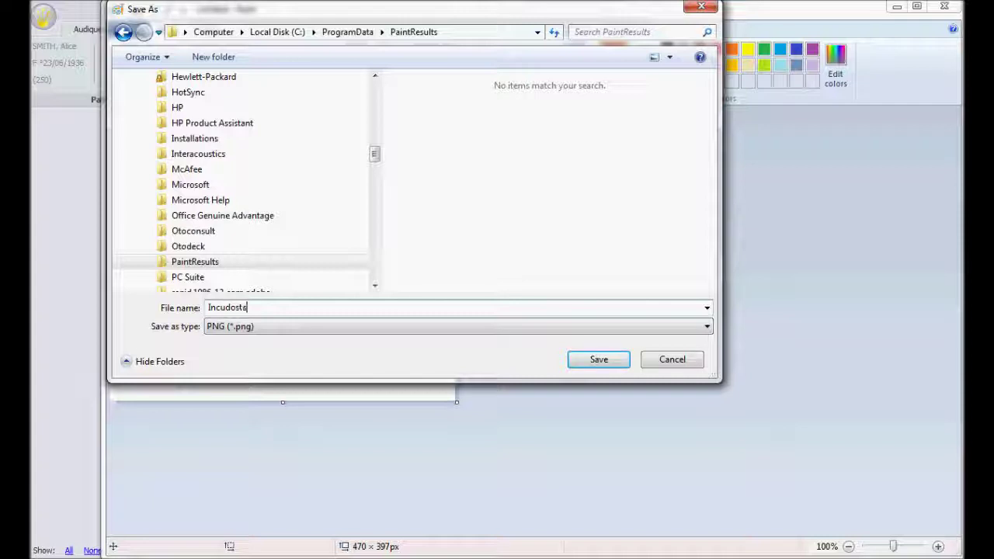
type("pedial nec")
type("rosis")
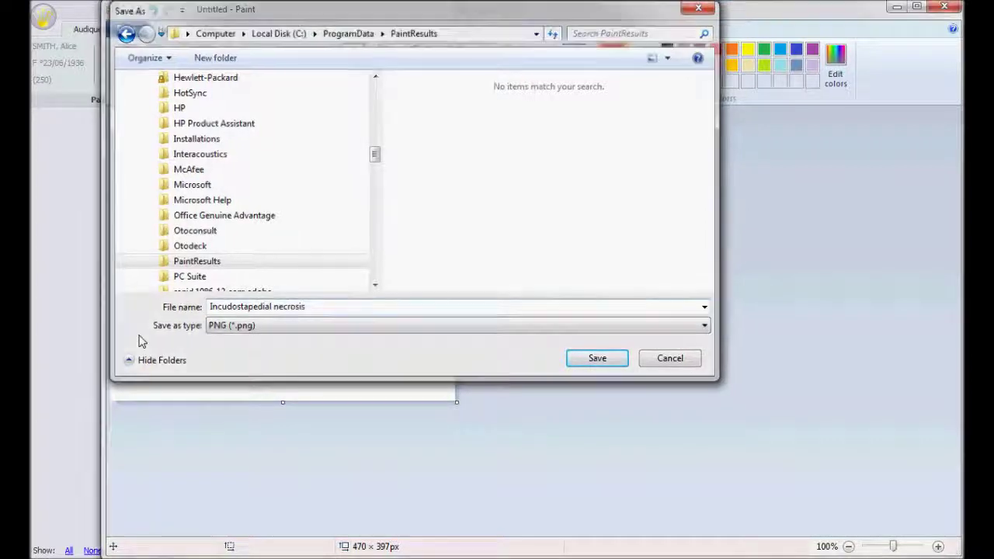
key("Return")
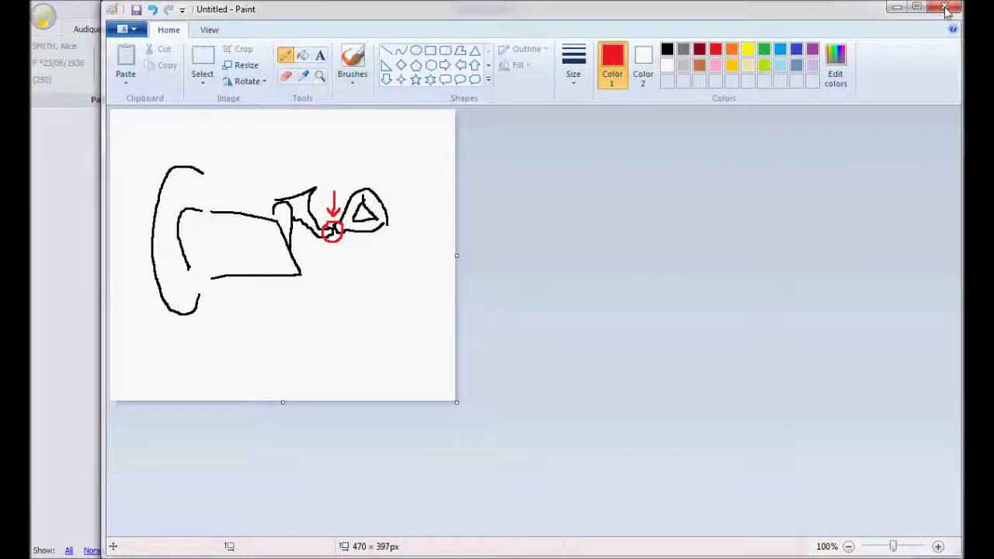
Close Paint and save the imported sketch as a Paint result
left_click(946, 8)
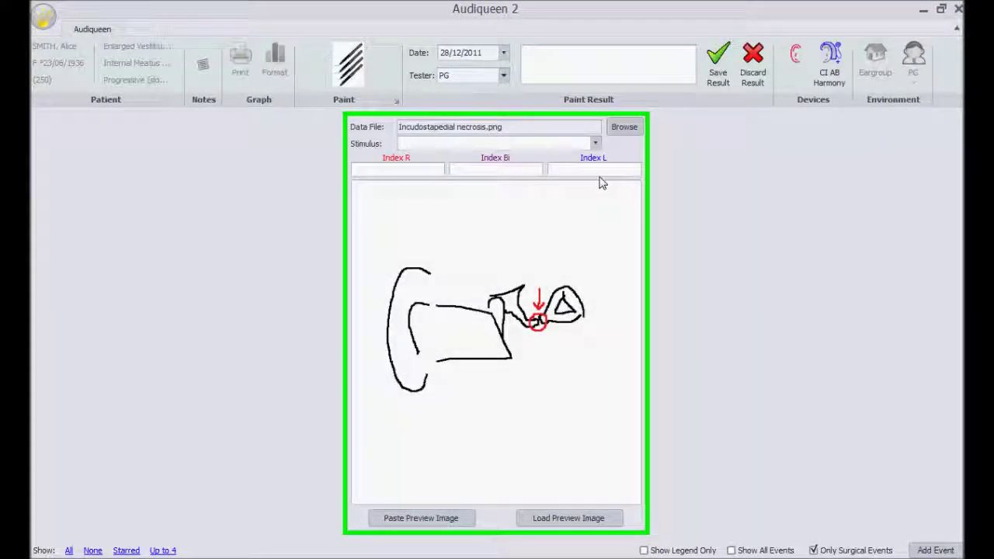
left_click(720, 67)
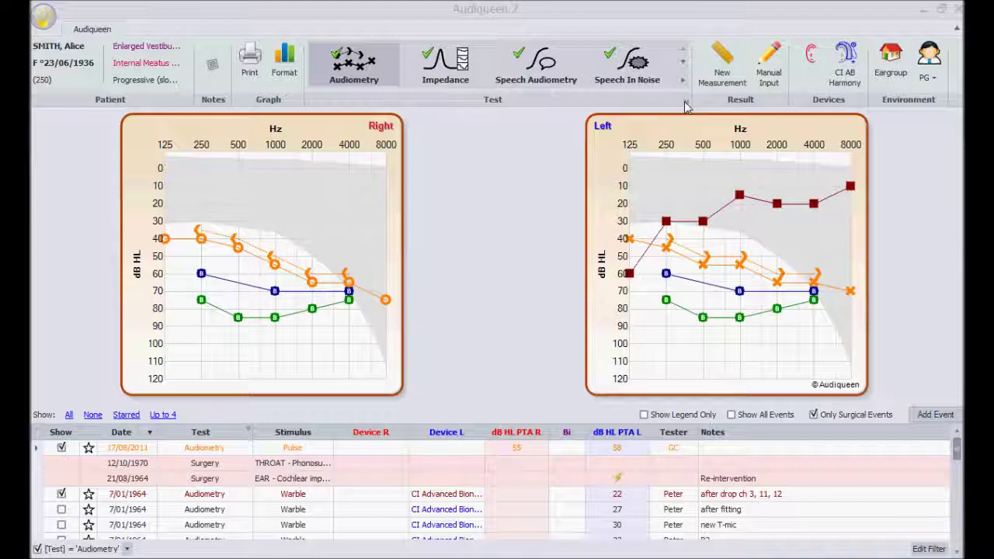
Move Speech Audiometry to the top of the test order, untick results priority, and save
left_click(685, 100)
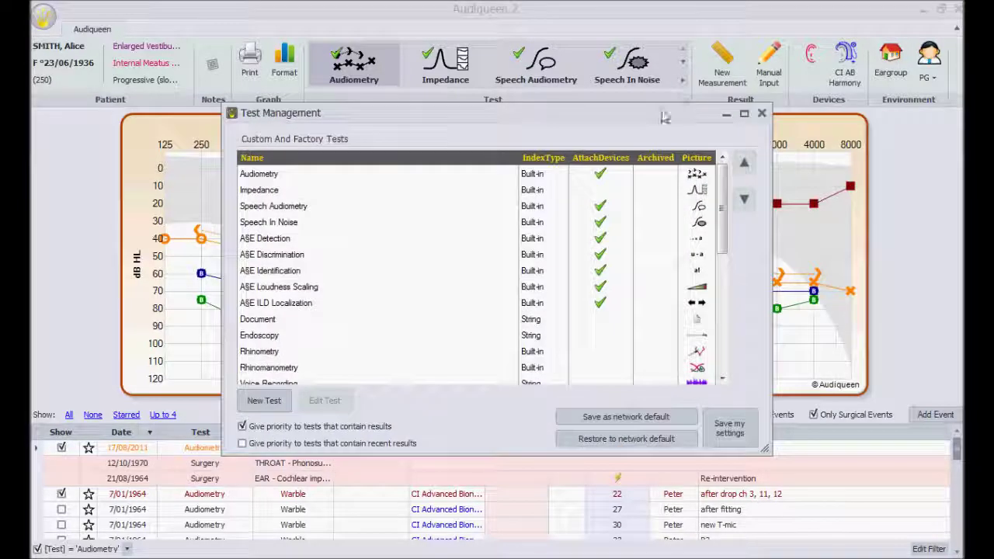
left_click(268, 193)
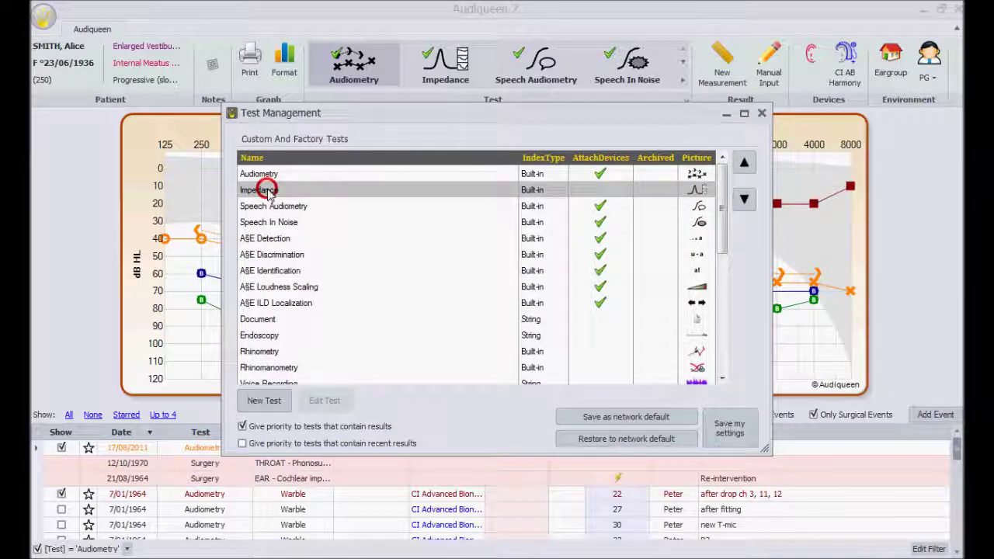
left_click(268, 206)
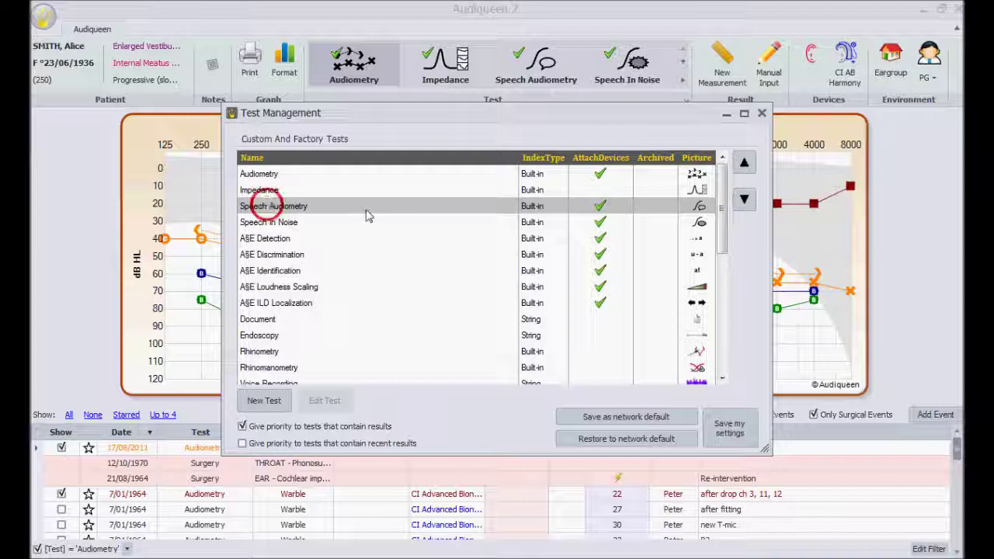
left_click(743, 163)
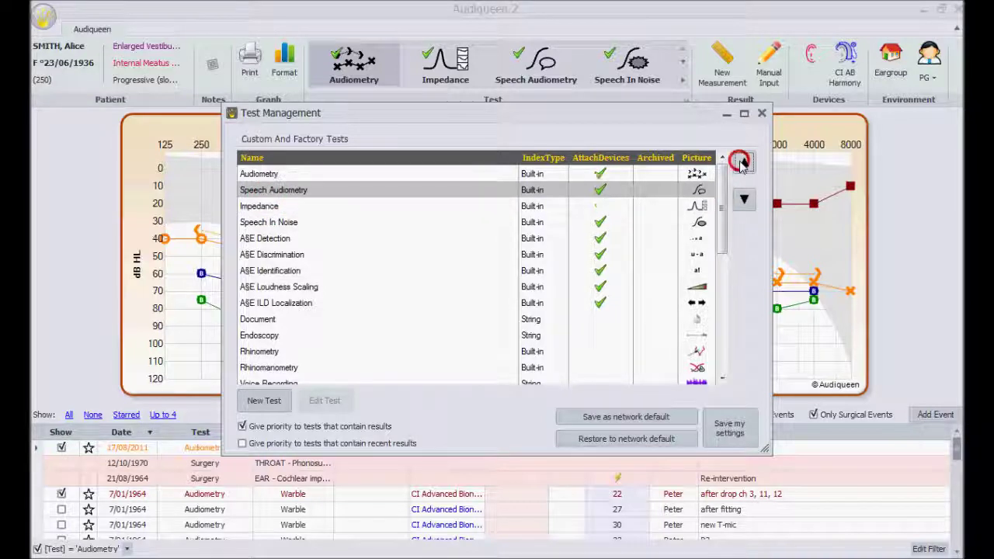
left_click(243, 426)
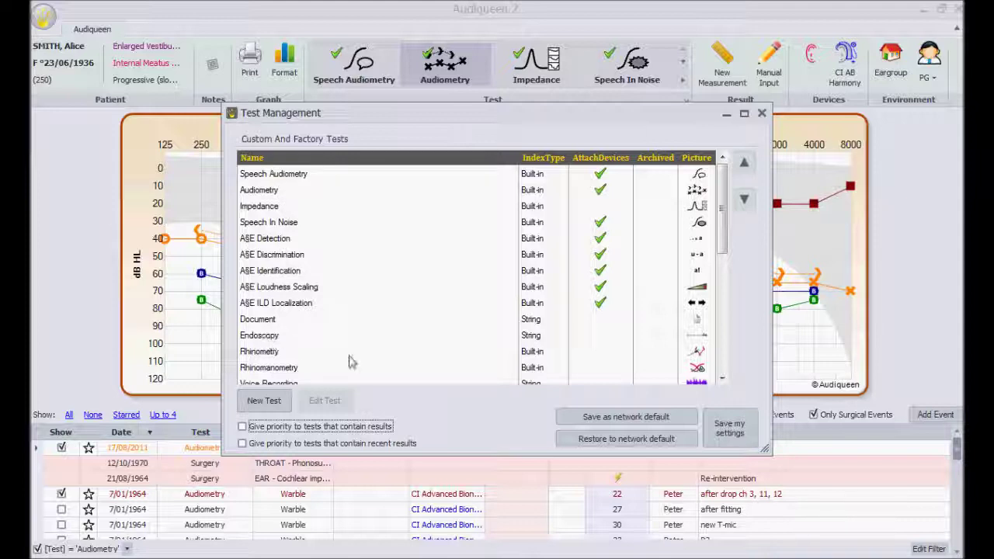
left_click(717, 425)
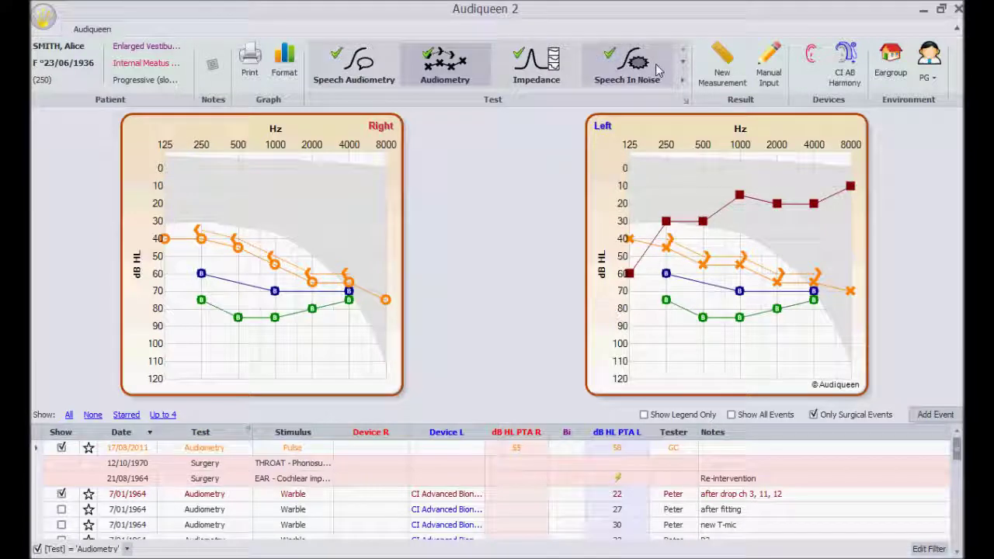
Browse the full Test gallery down to its end, then bring up Test Management again
left_click(683, 80)
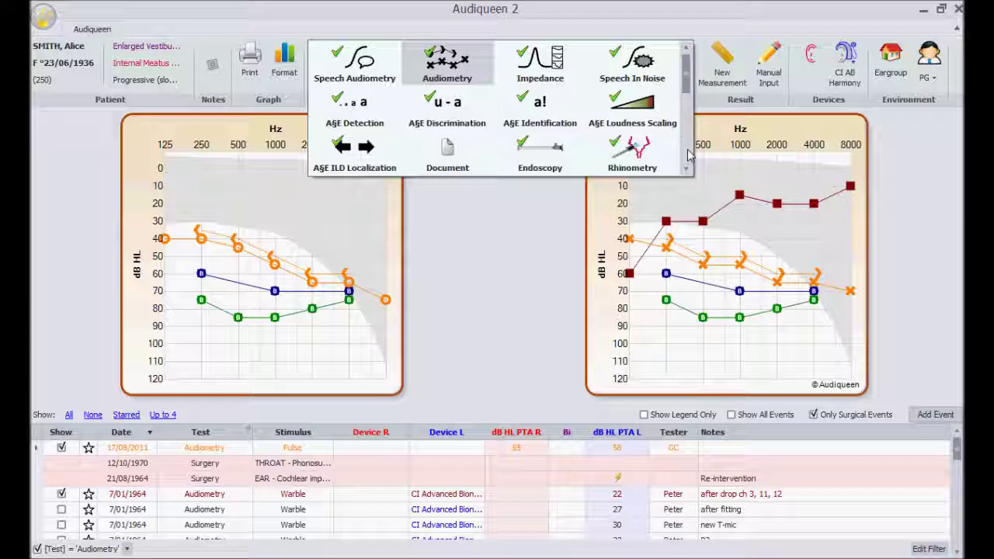
left_click(687, 171)
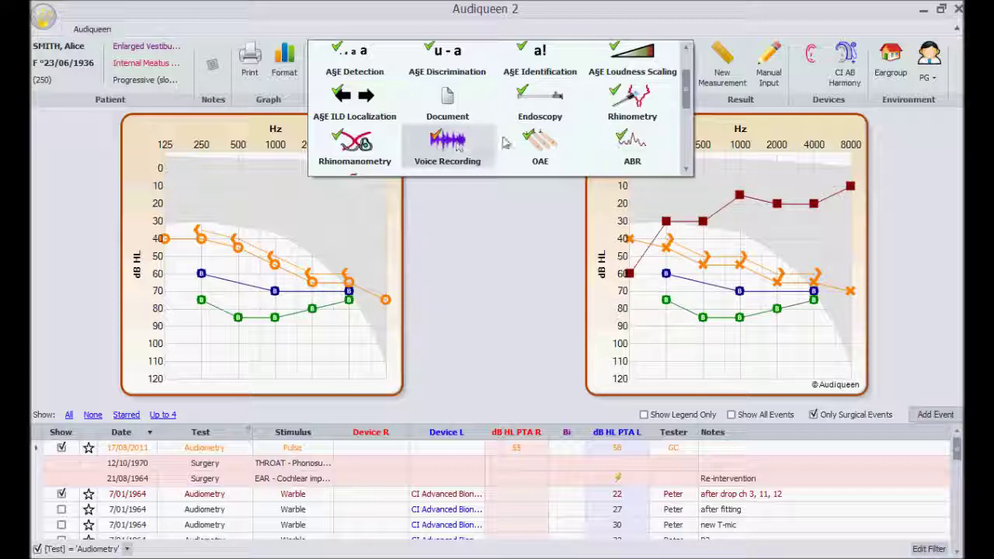
left_click(581, 222)
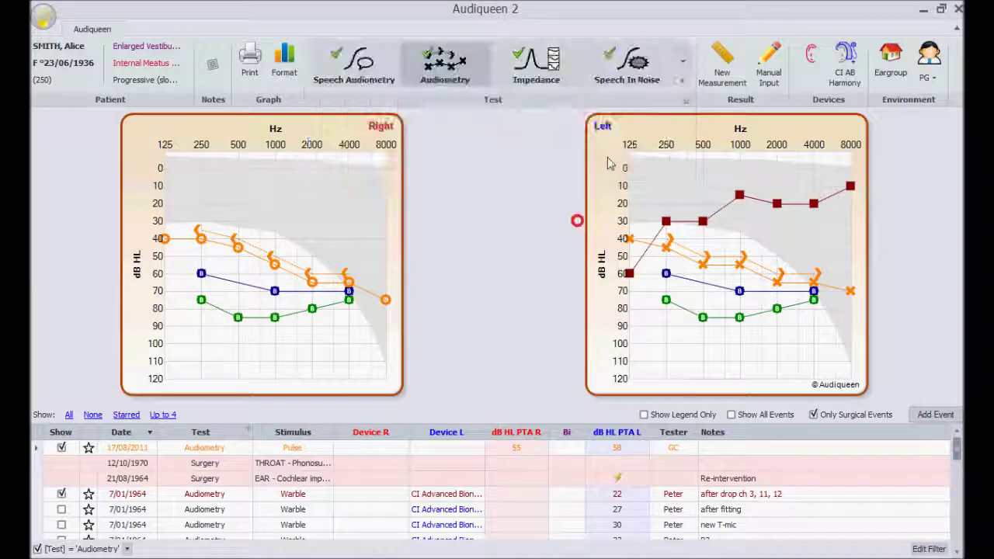
left_click(685, 101)
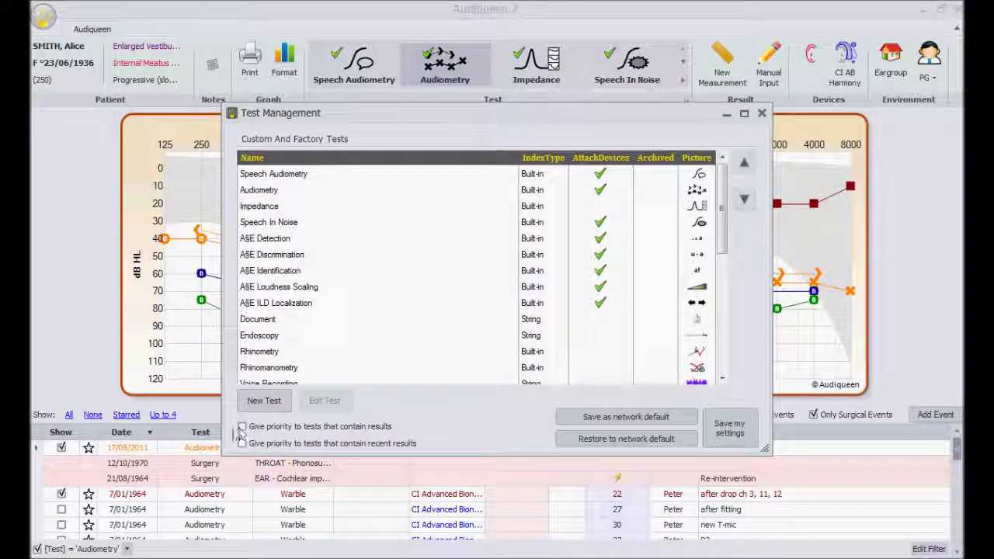
Re-enable priority for tests containing results, save, and check the resulting Test gallery order
left_click(242, 426)
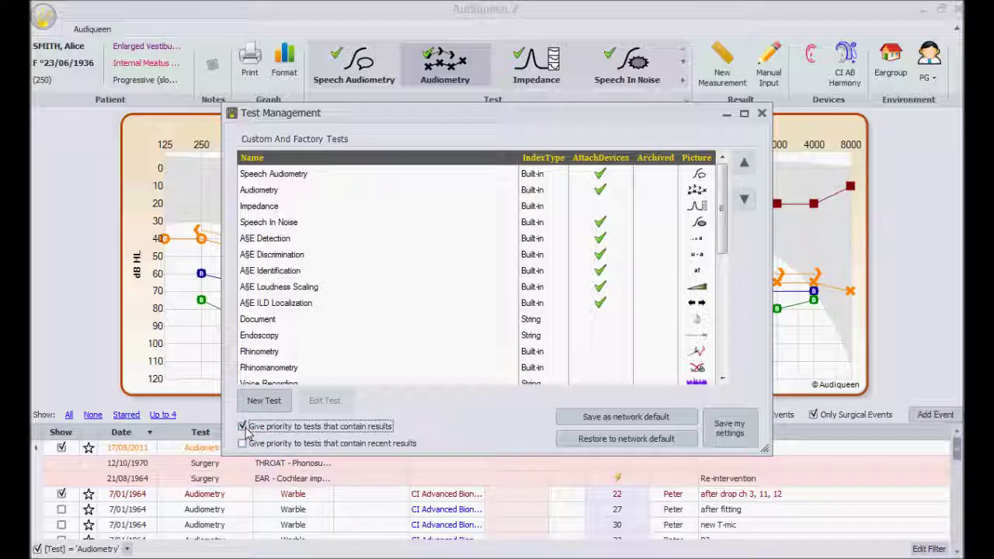
left_click(729, 427)
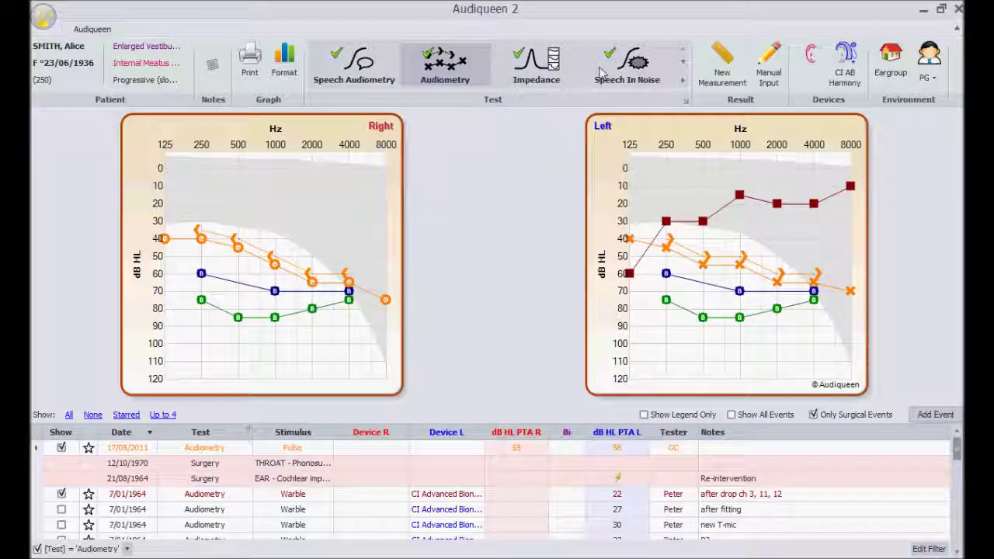
left_click(684, 80)
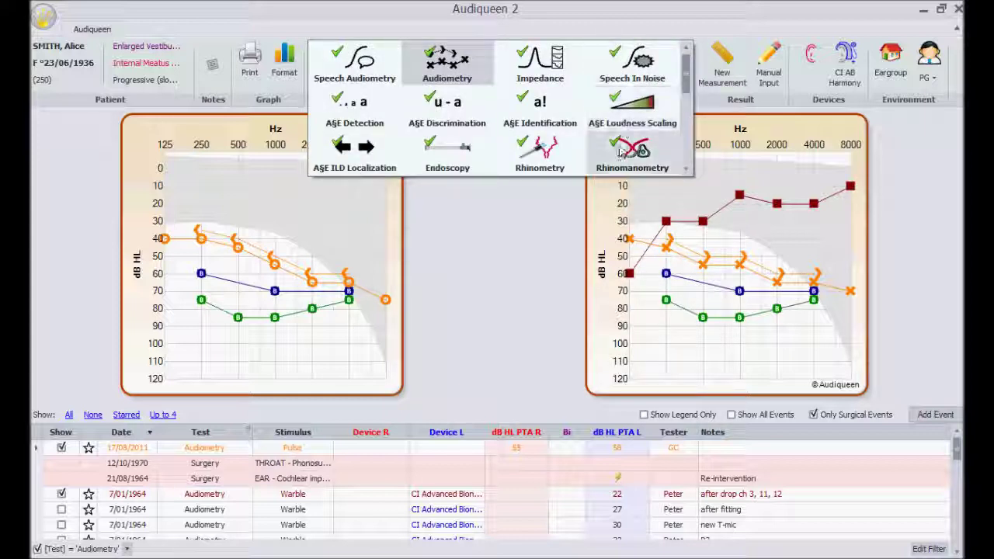
left_click(536, 257)
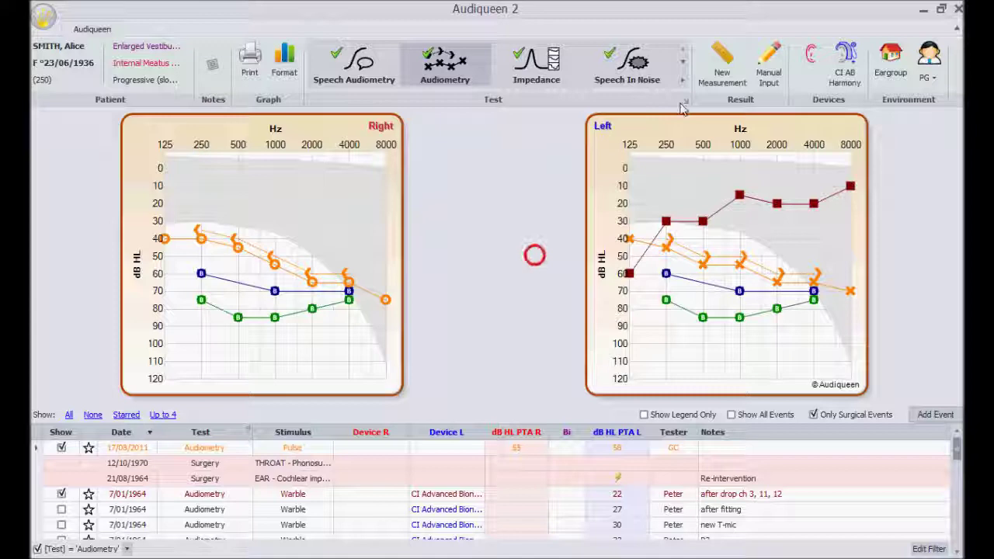
Switch the priority to tests with recent results instead of results, and save the settings
left_click(686, 98)
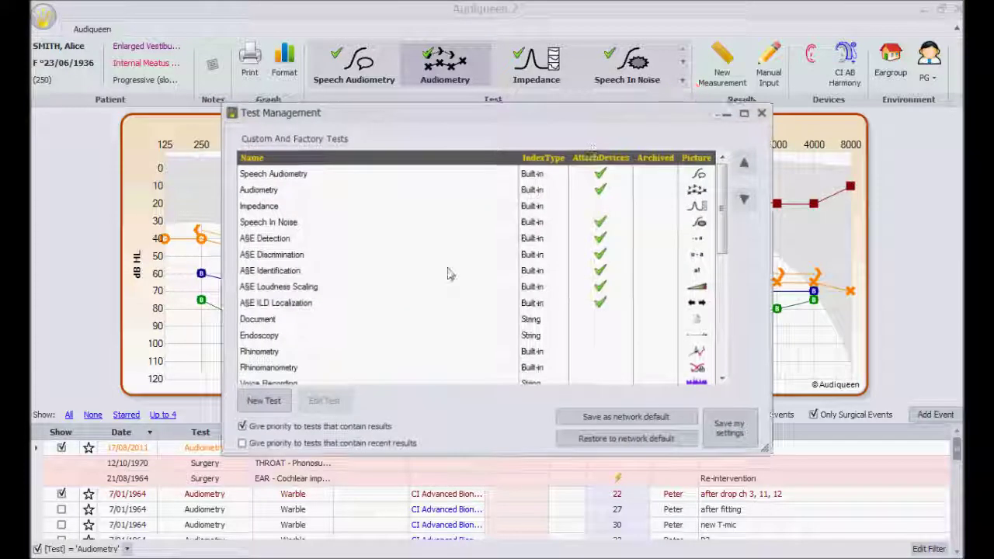
left_click(242, 444)
left_click(242, 427)
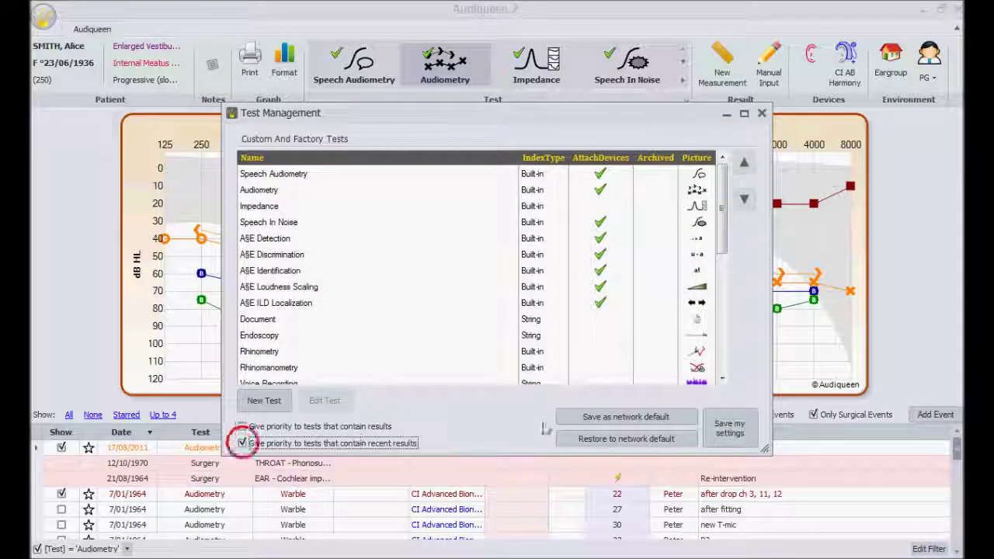
left_click(723, 427)
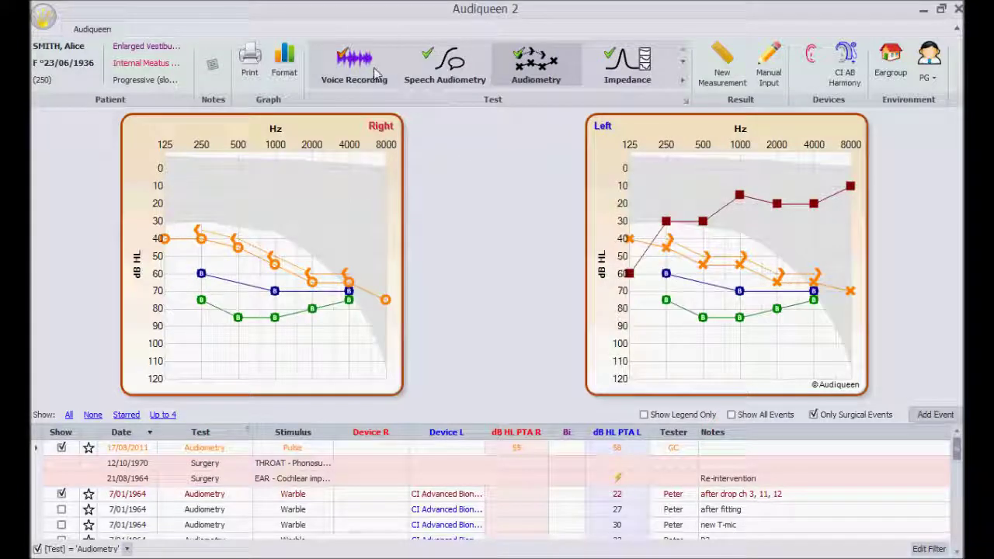